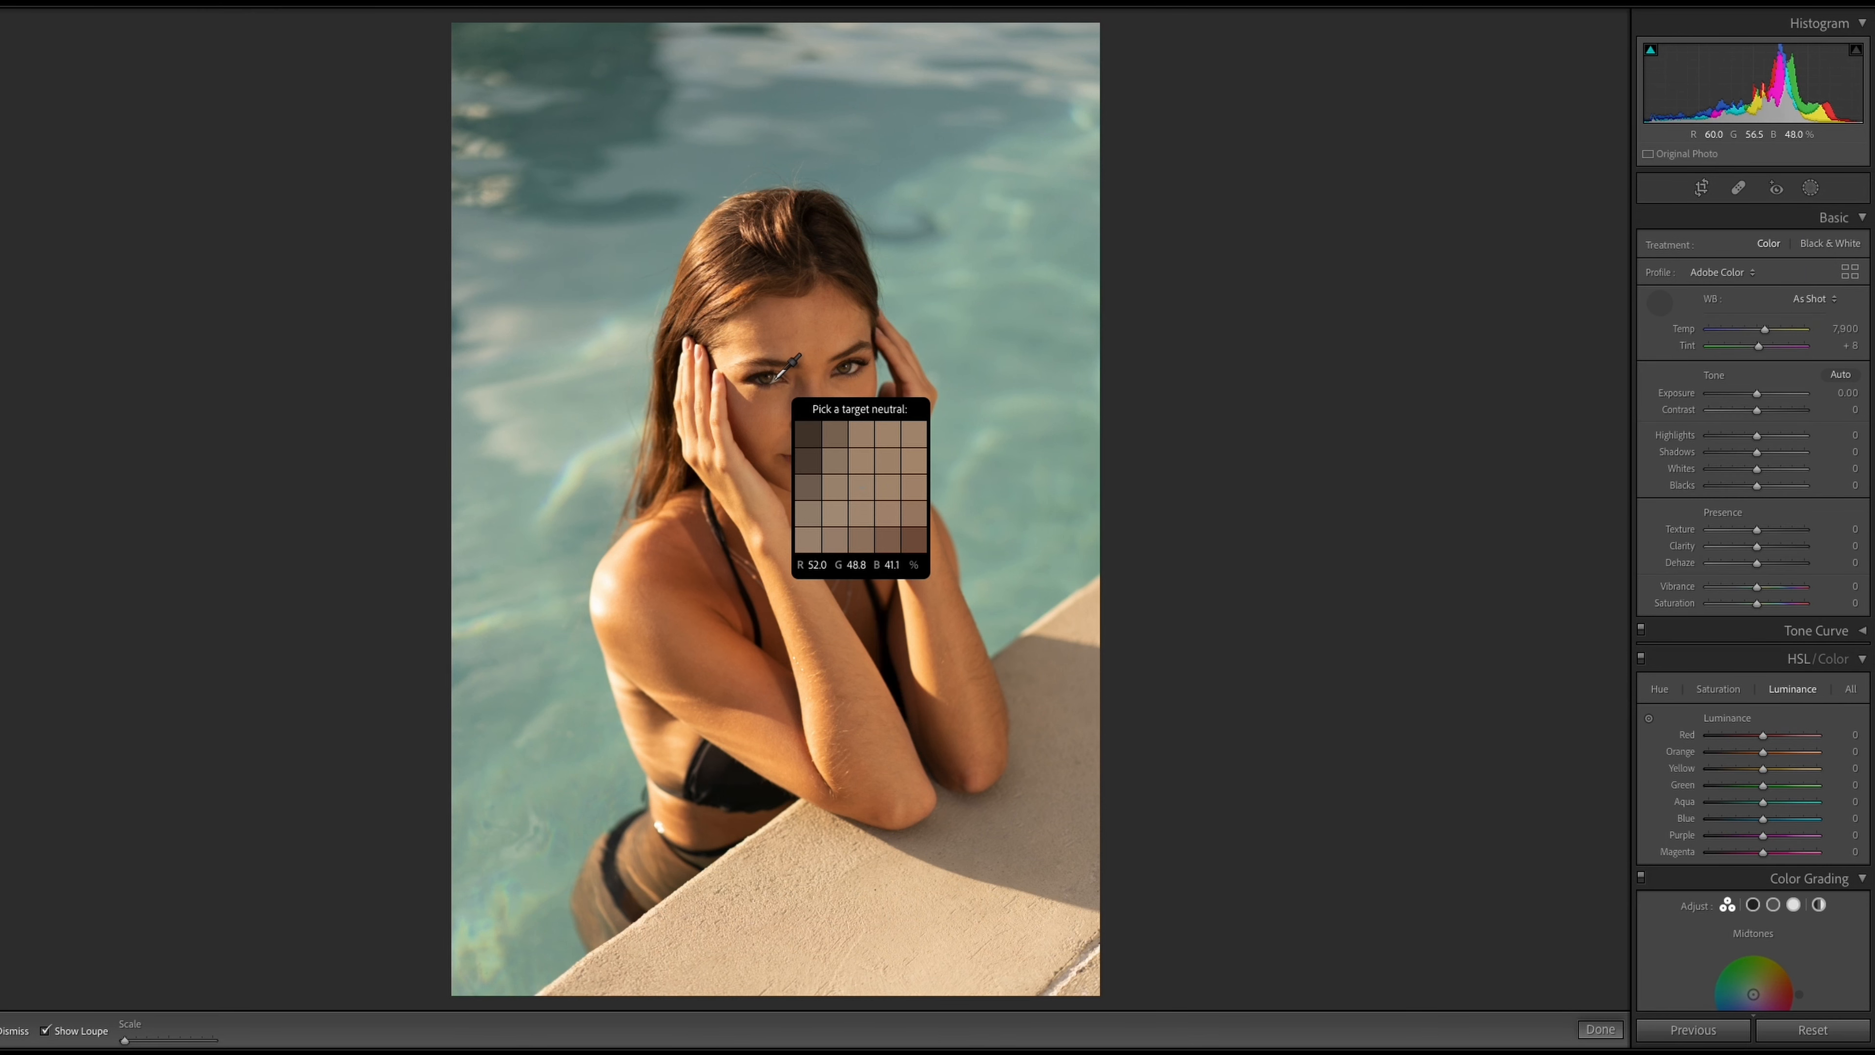
Set a custom white balance sampled beside the eye with Temp at 6,384, and lower Highlights to -53.
click(780, 378)
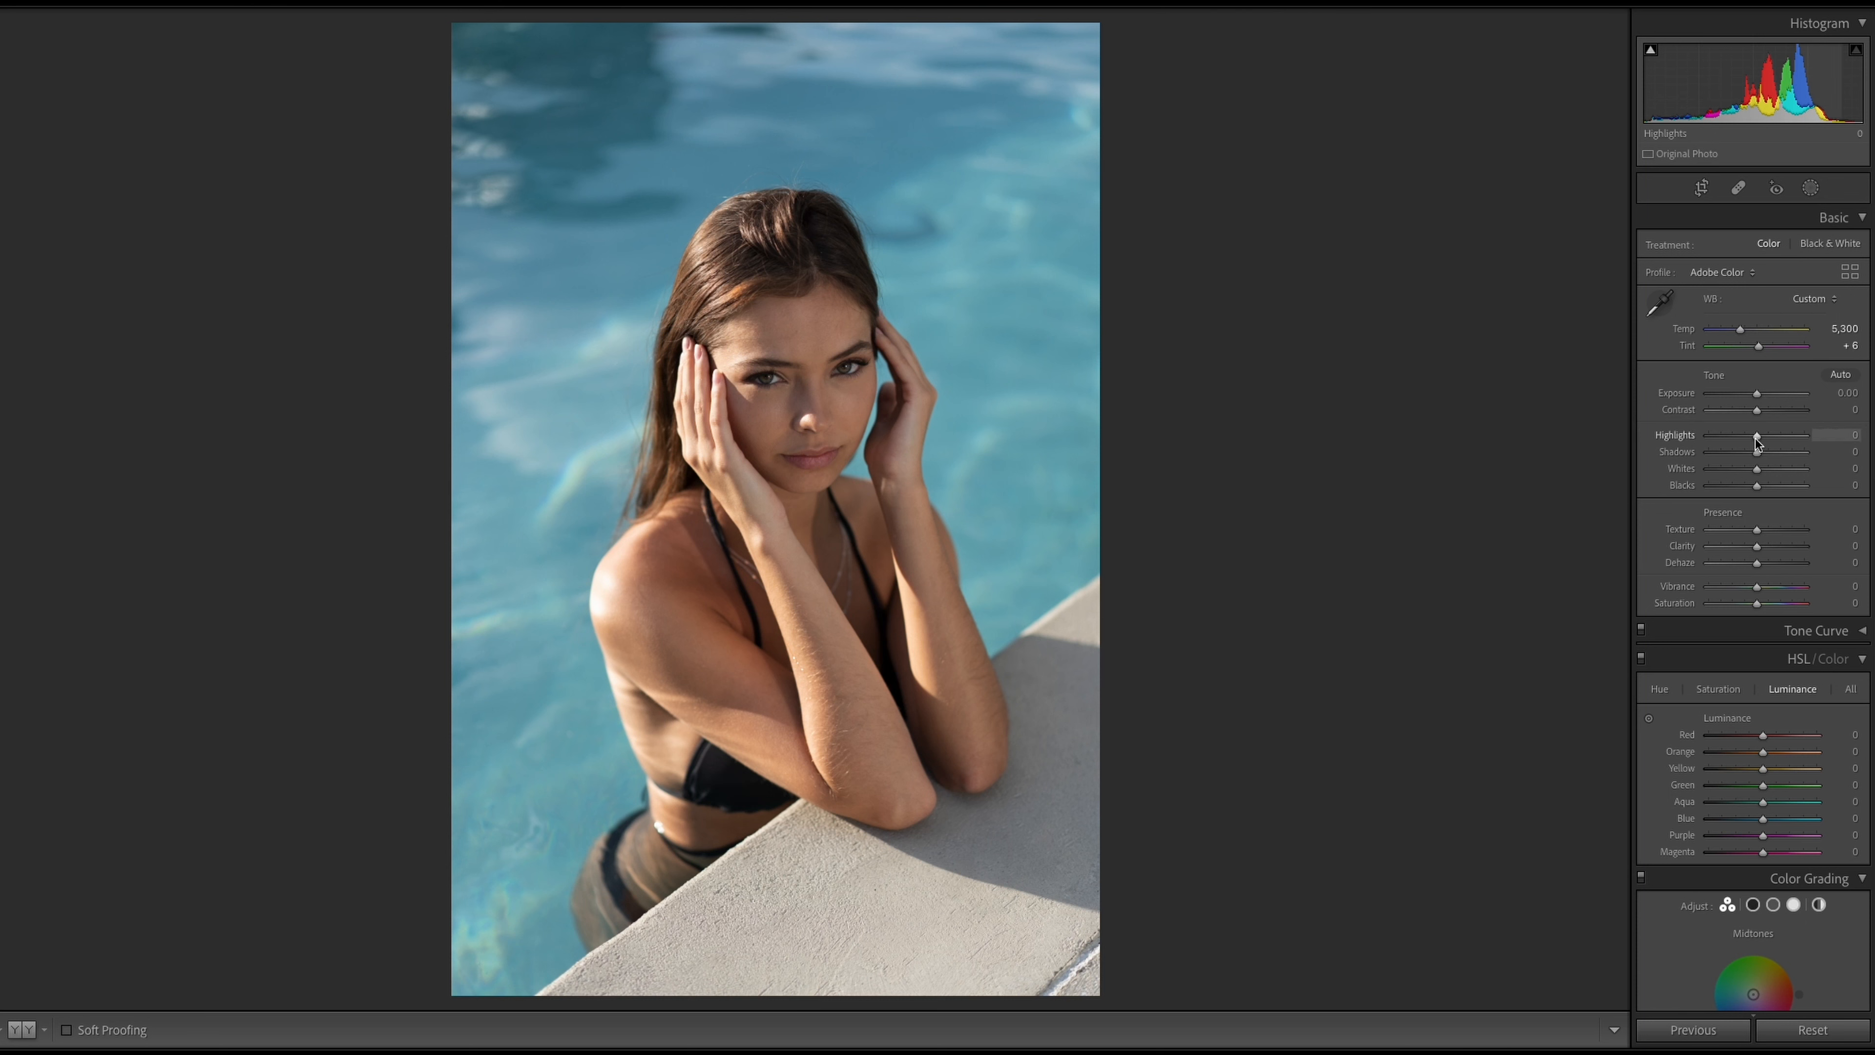
drag(1756, 441, 1729, 437)
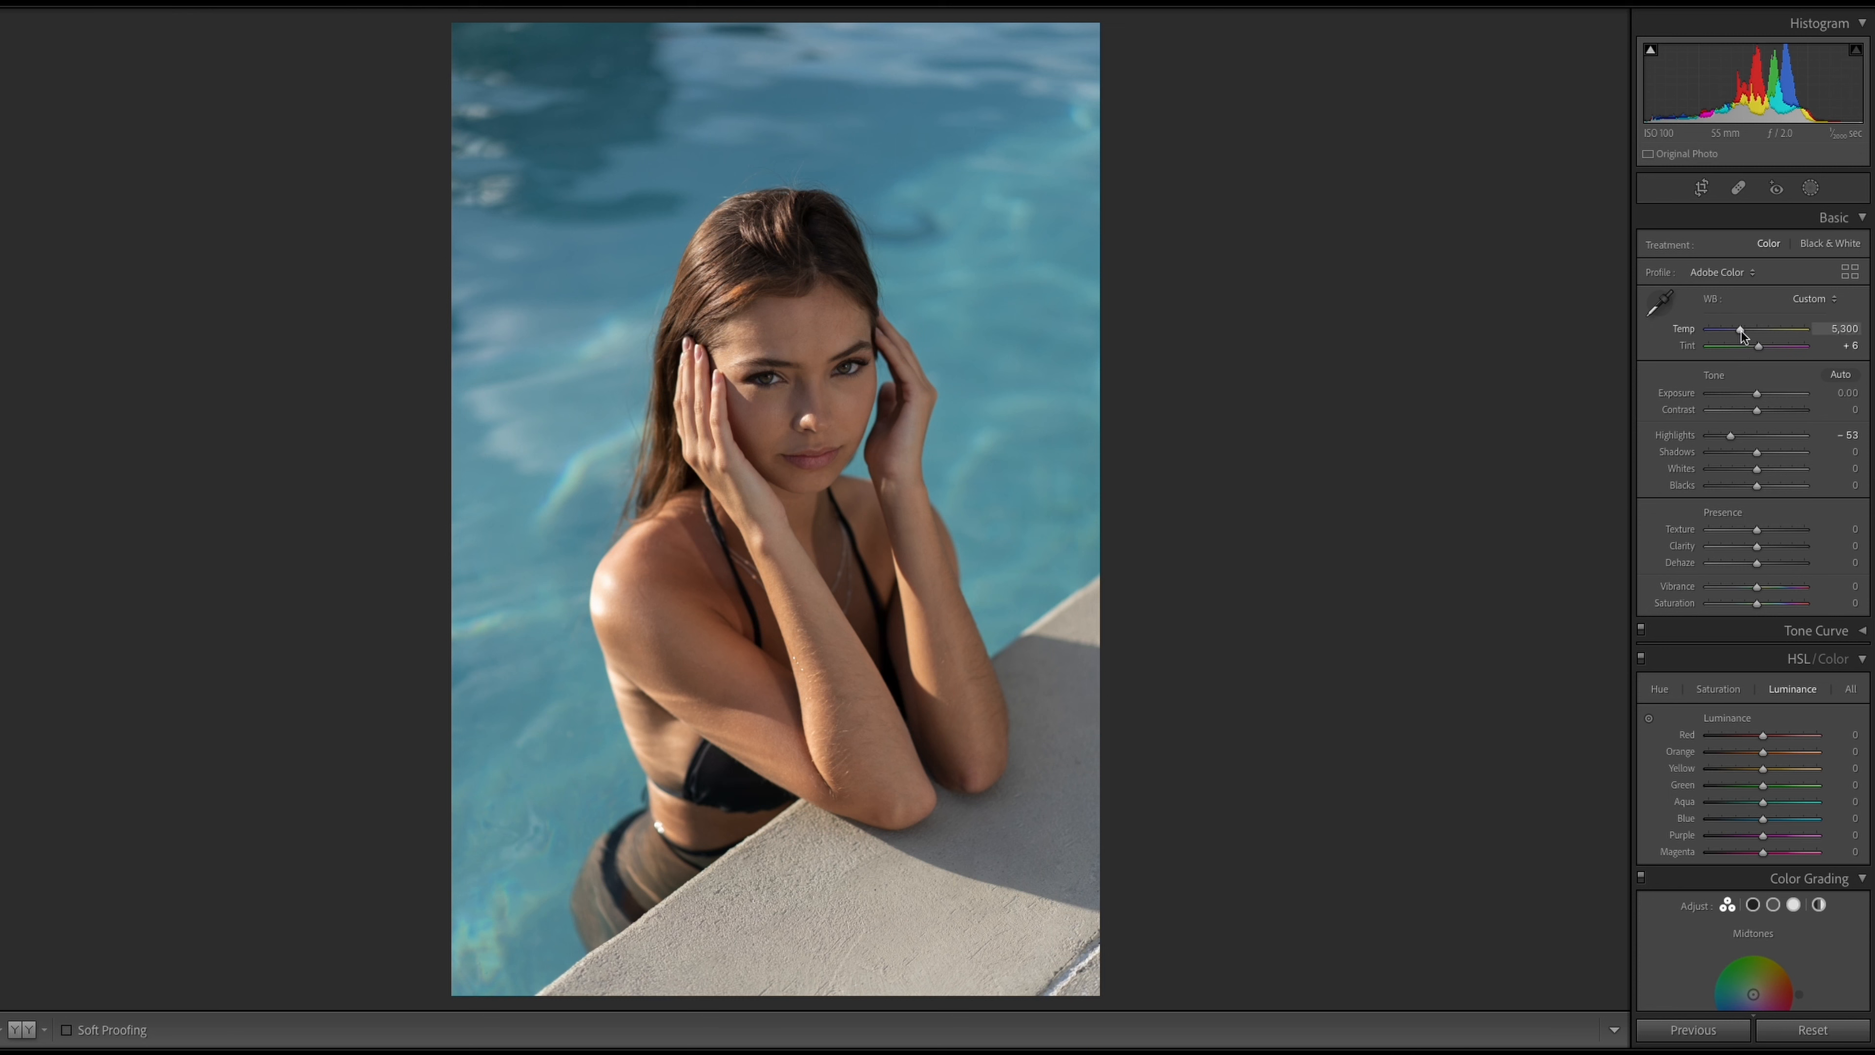
drag(1741, 334, 1753, 334)
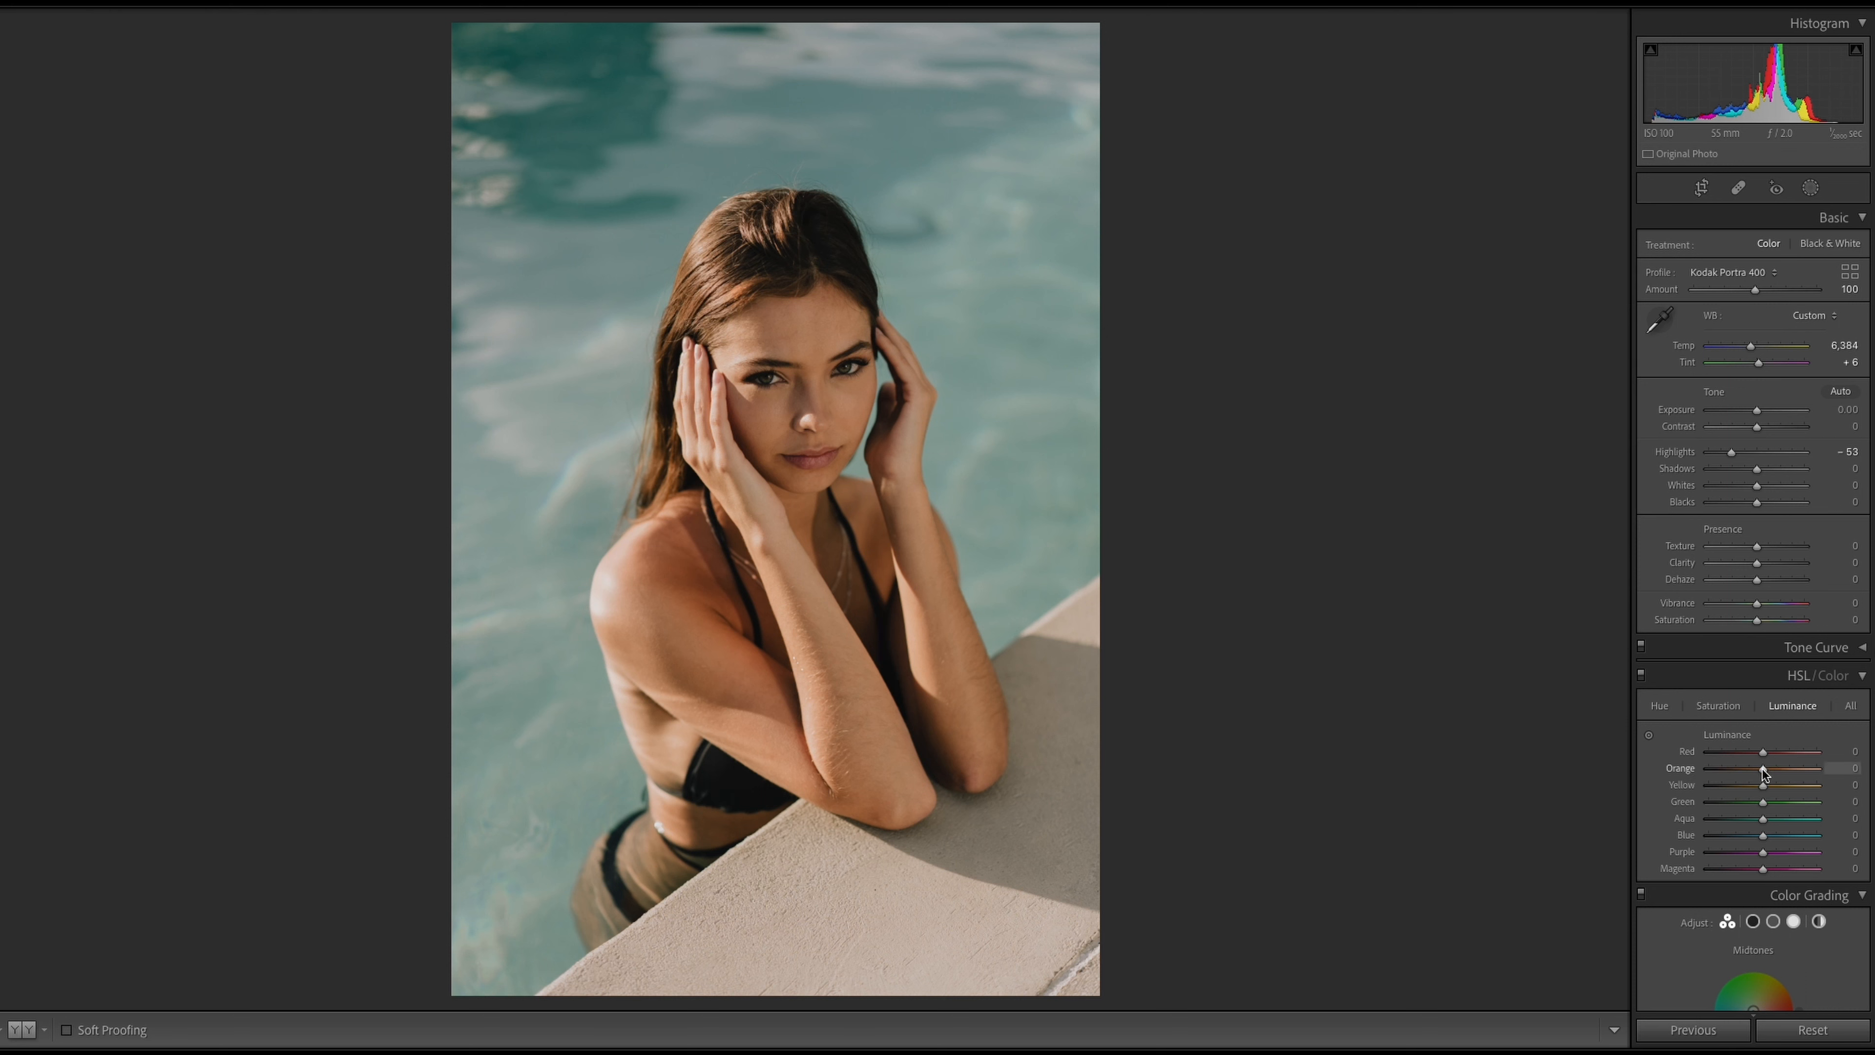
Lower the Orange luminance to -34 and the overall Contrast to -25.
drag(1762, 770, 1744, 770)
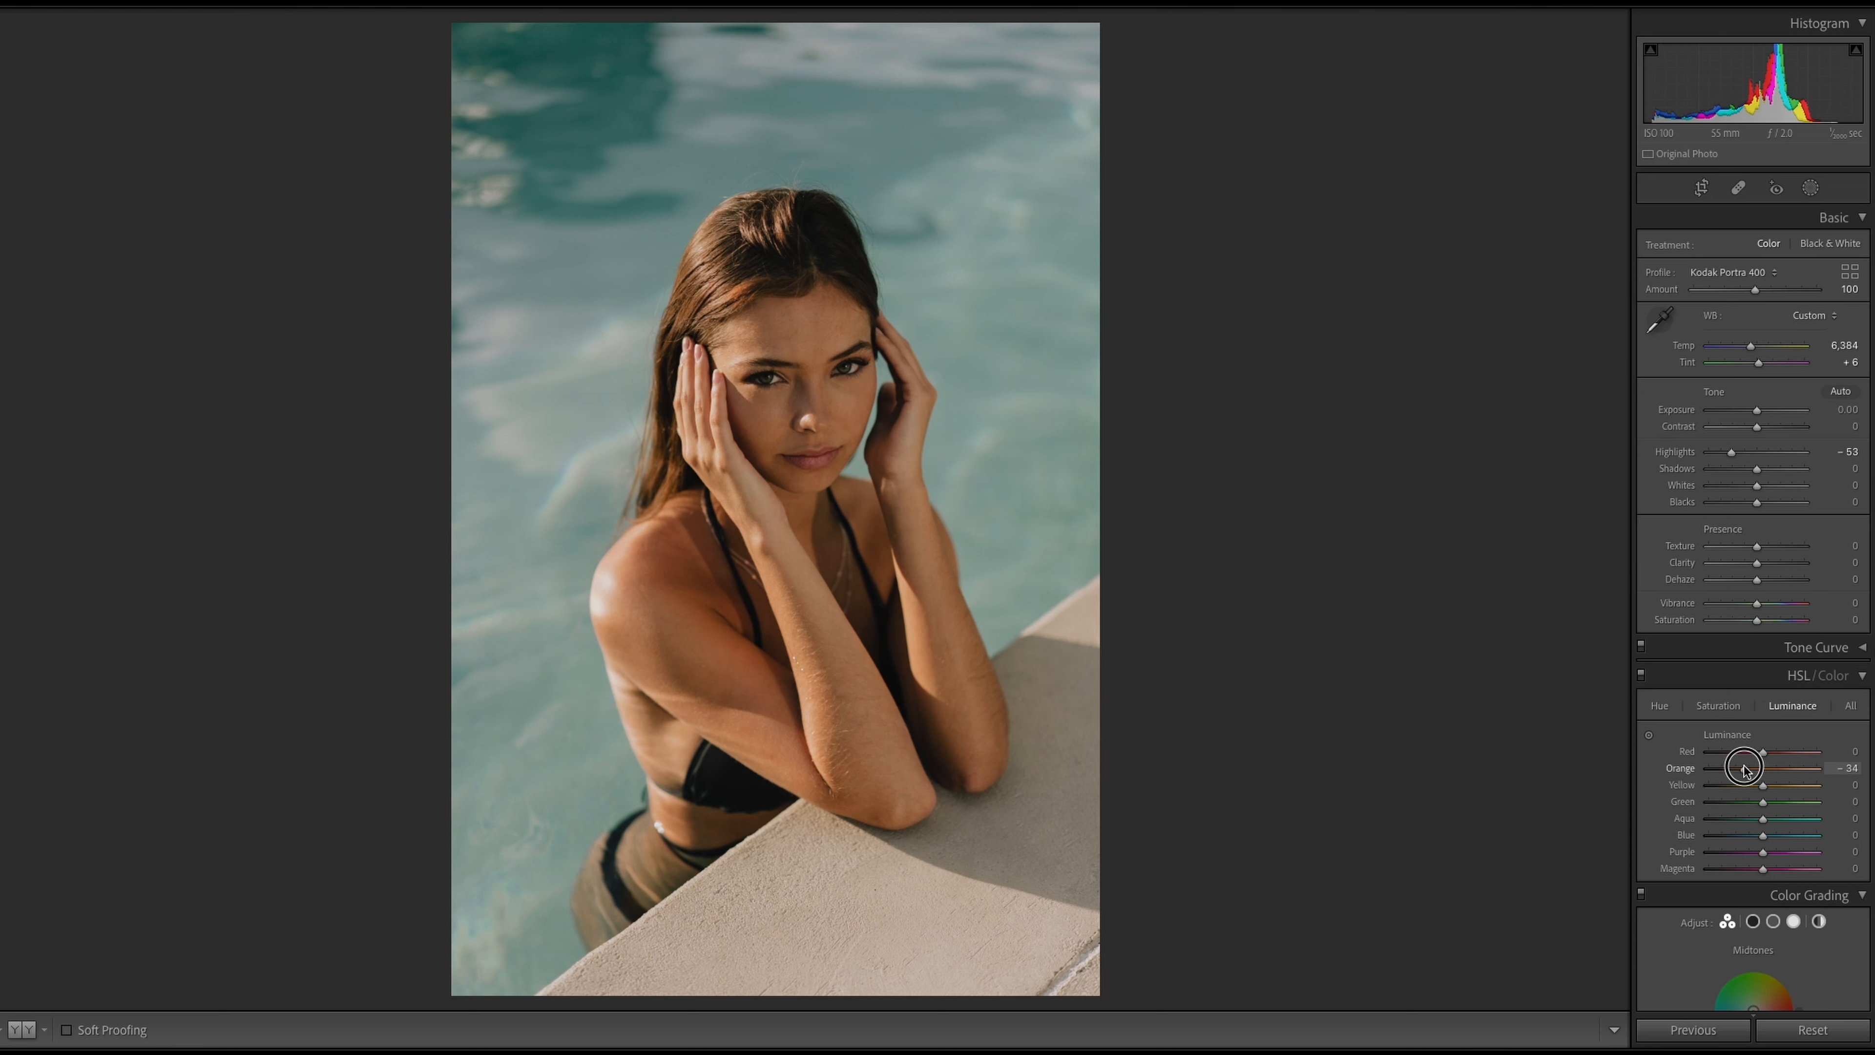
scroll(1872, 470, down, 3)
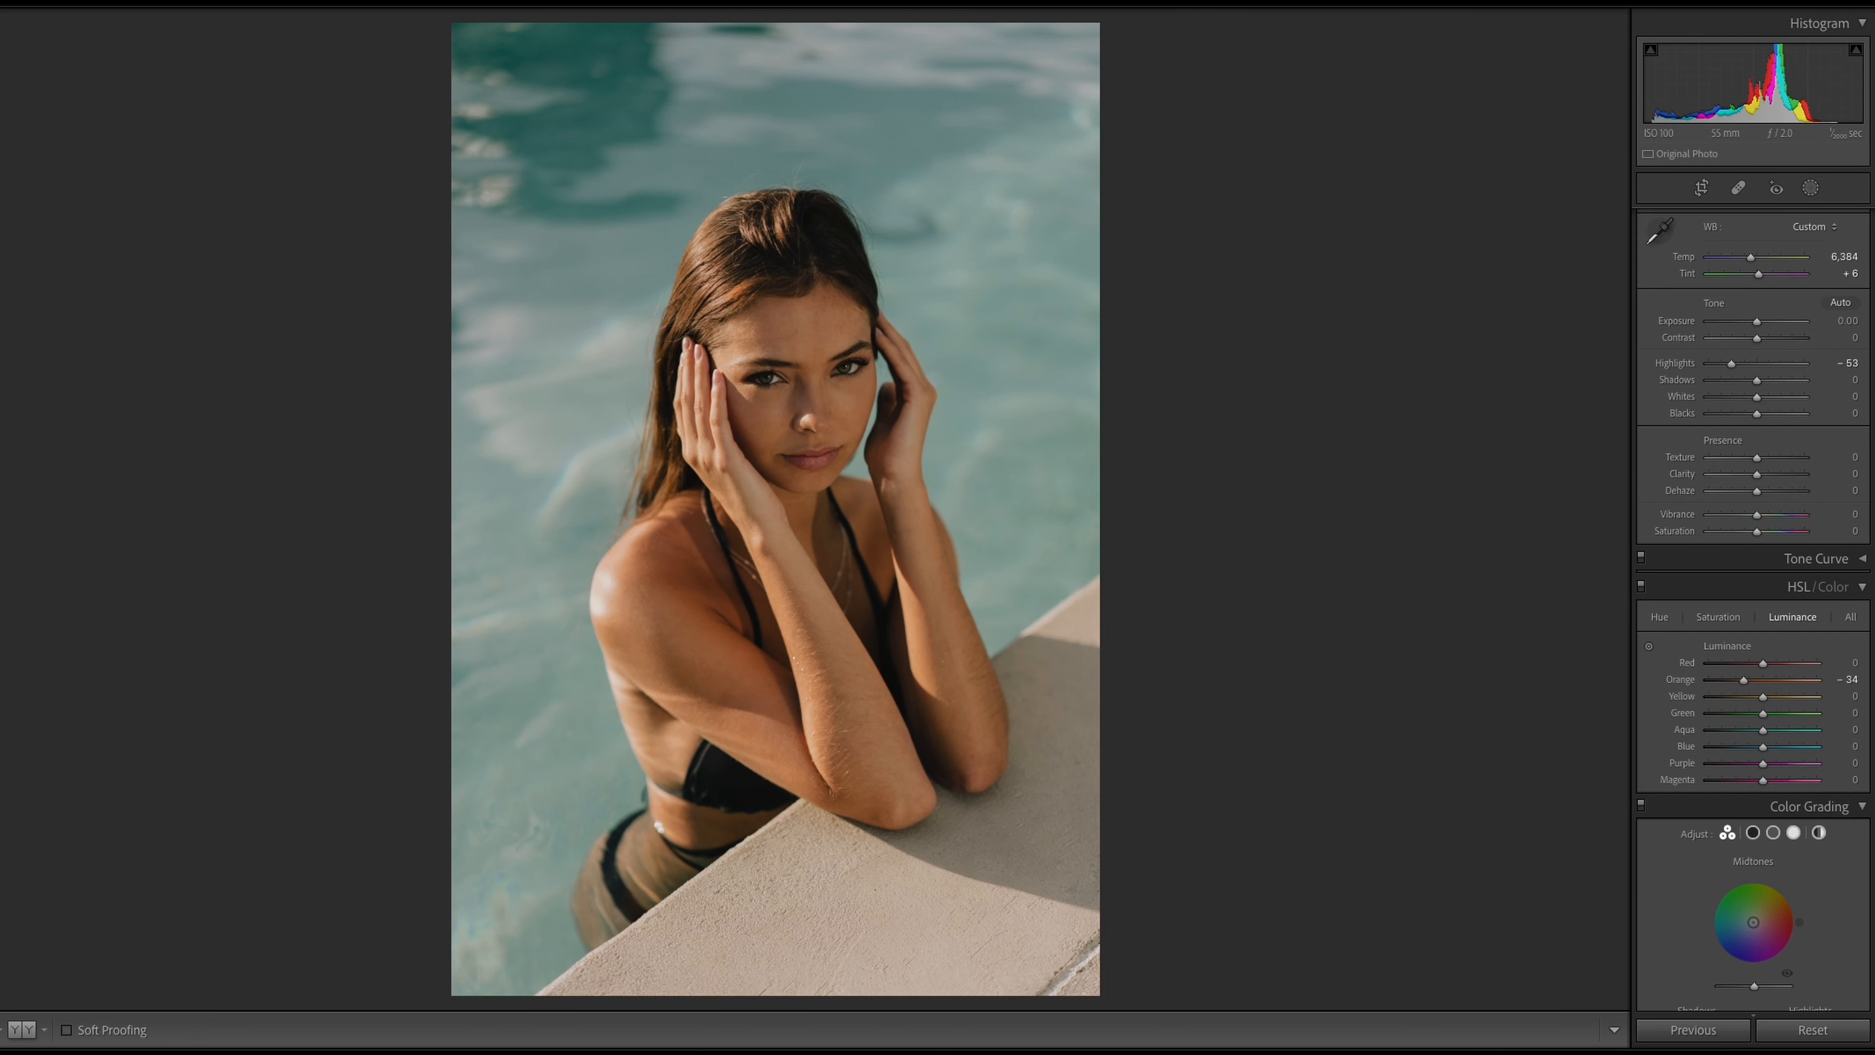
drag(1756, 338, 1746, 342)
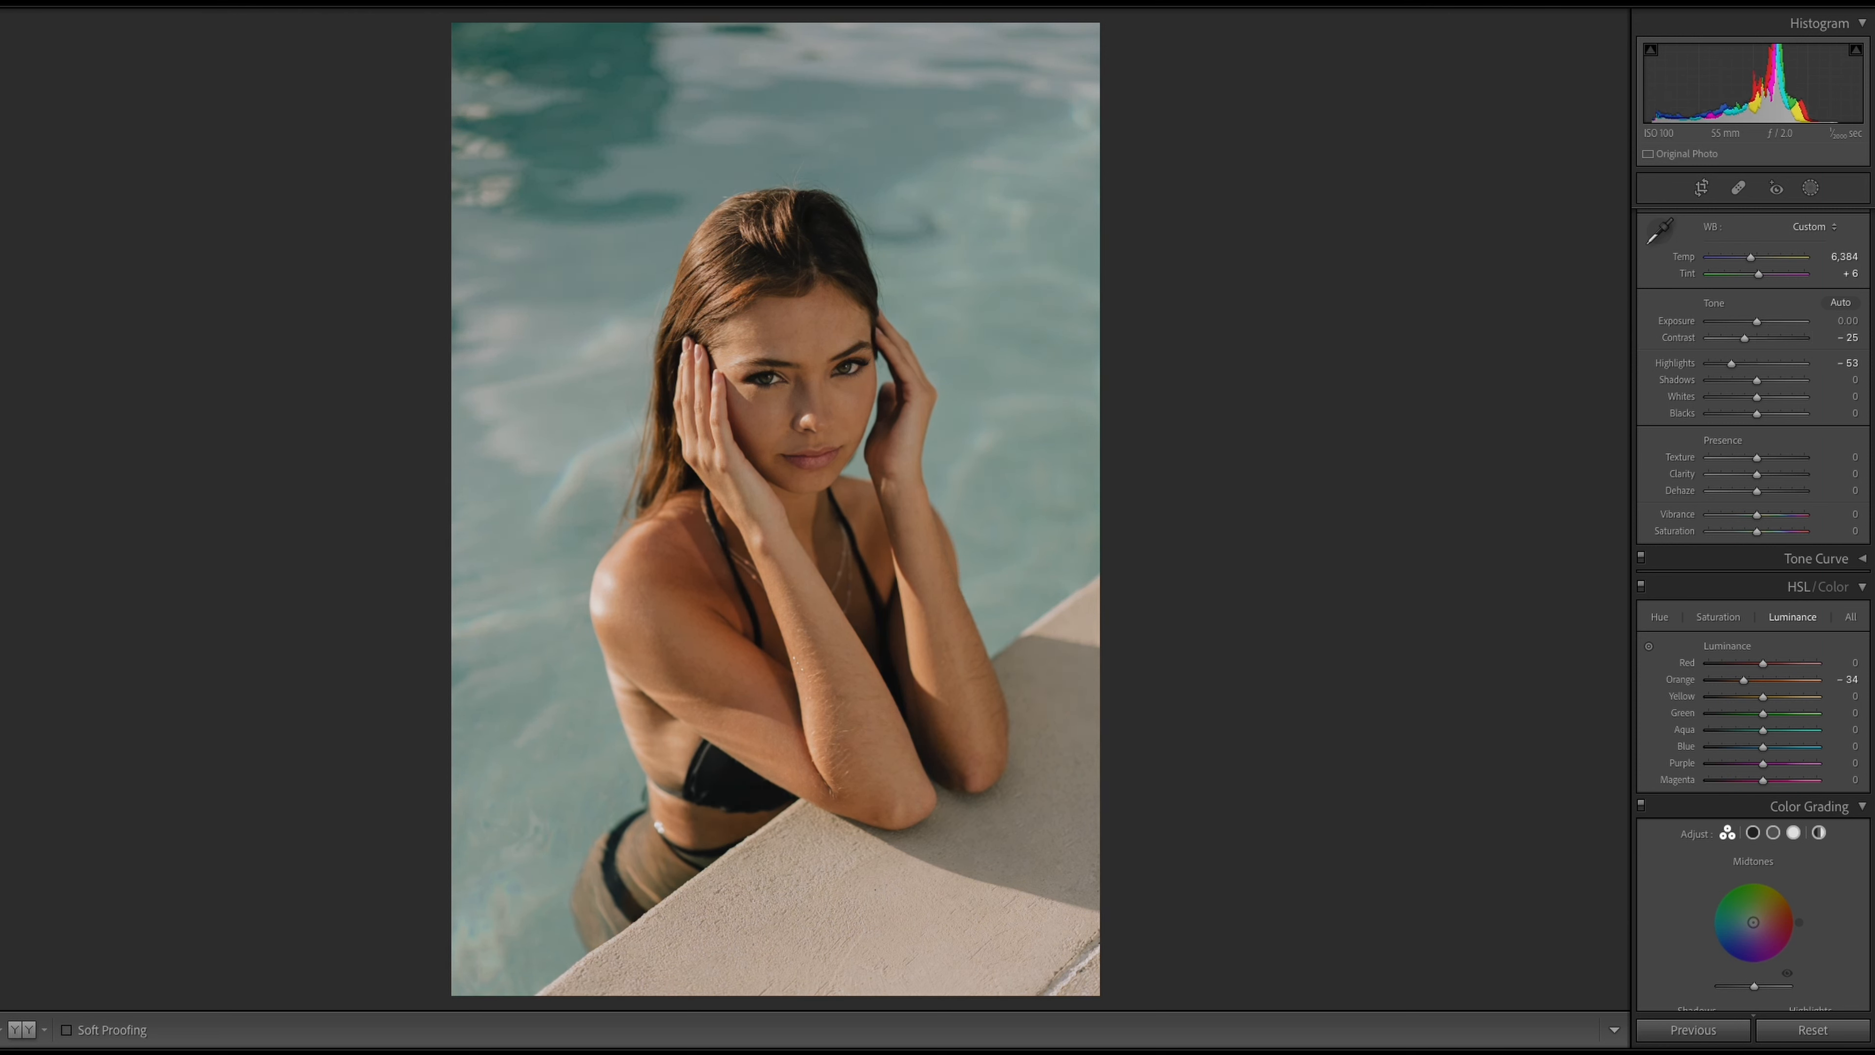
Color grade the photo with a yellow tint in the highlights and a slight blue tint in the shadows.
drag(1868, 438, 1870, 545)
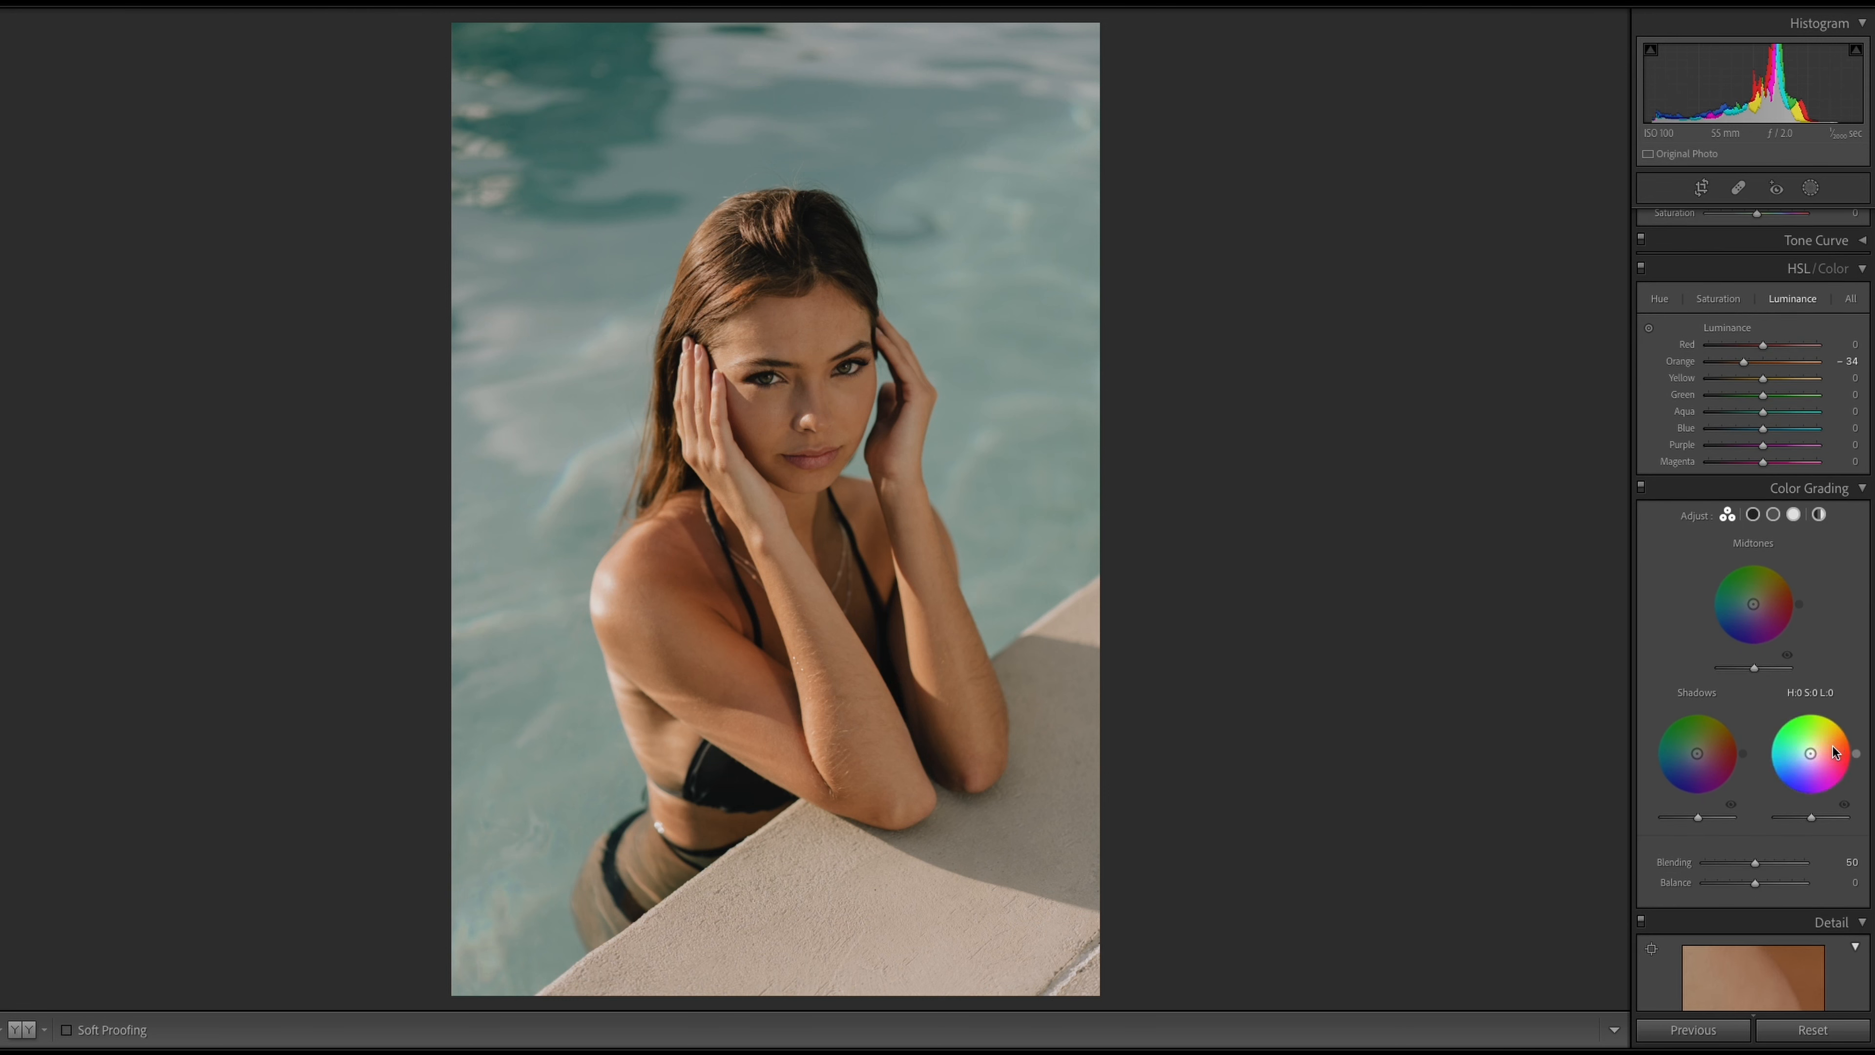
drag(1819, 761, 1820, 738)
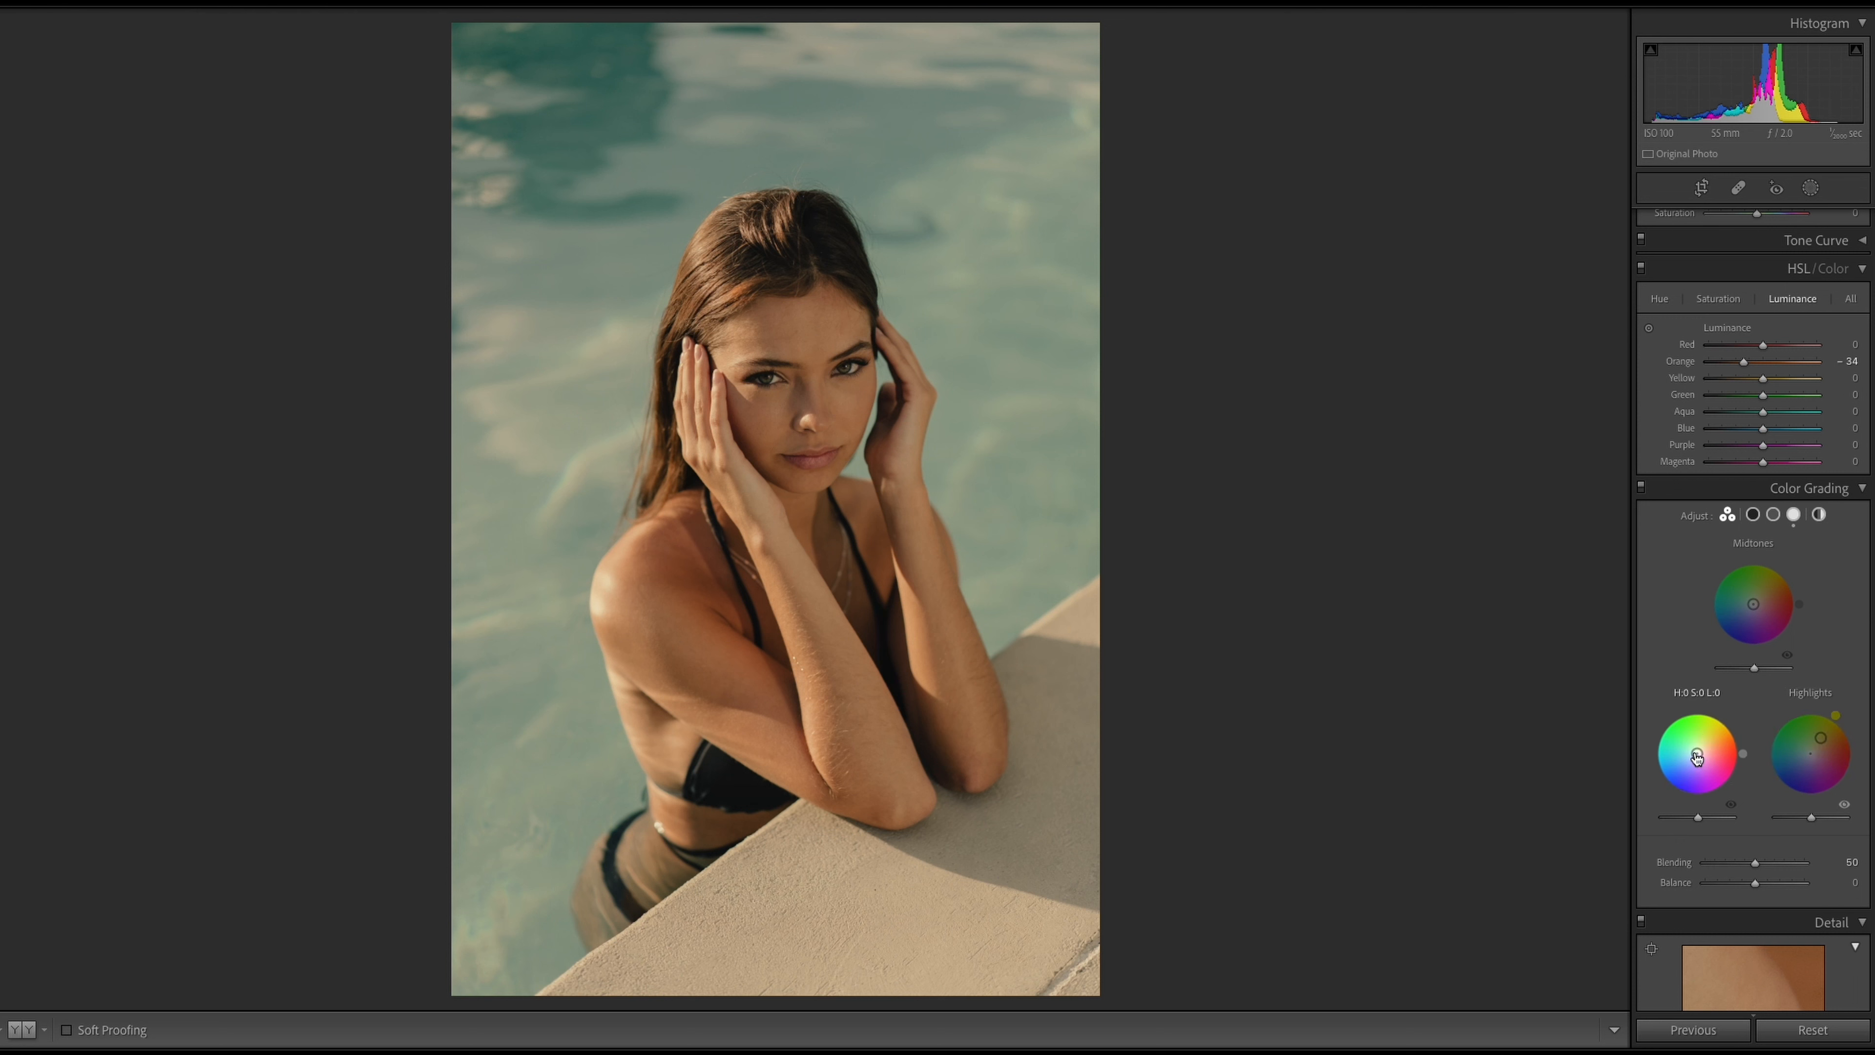
drag(1697, 754, 1693, 755)
click(1821, 738)
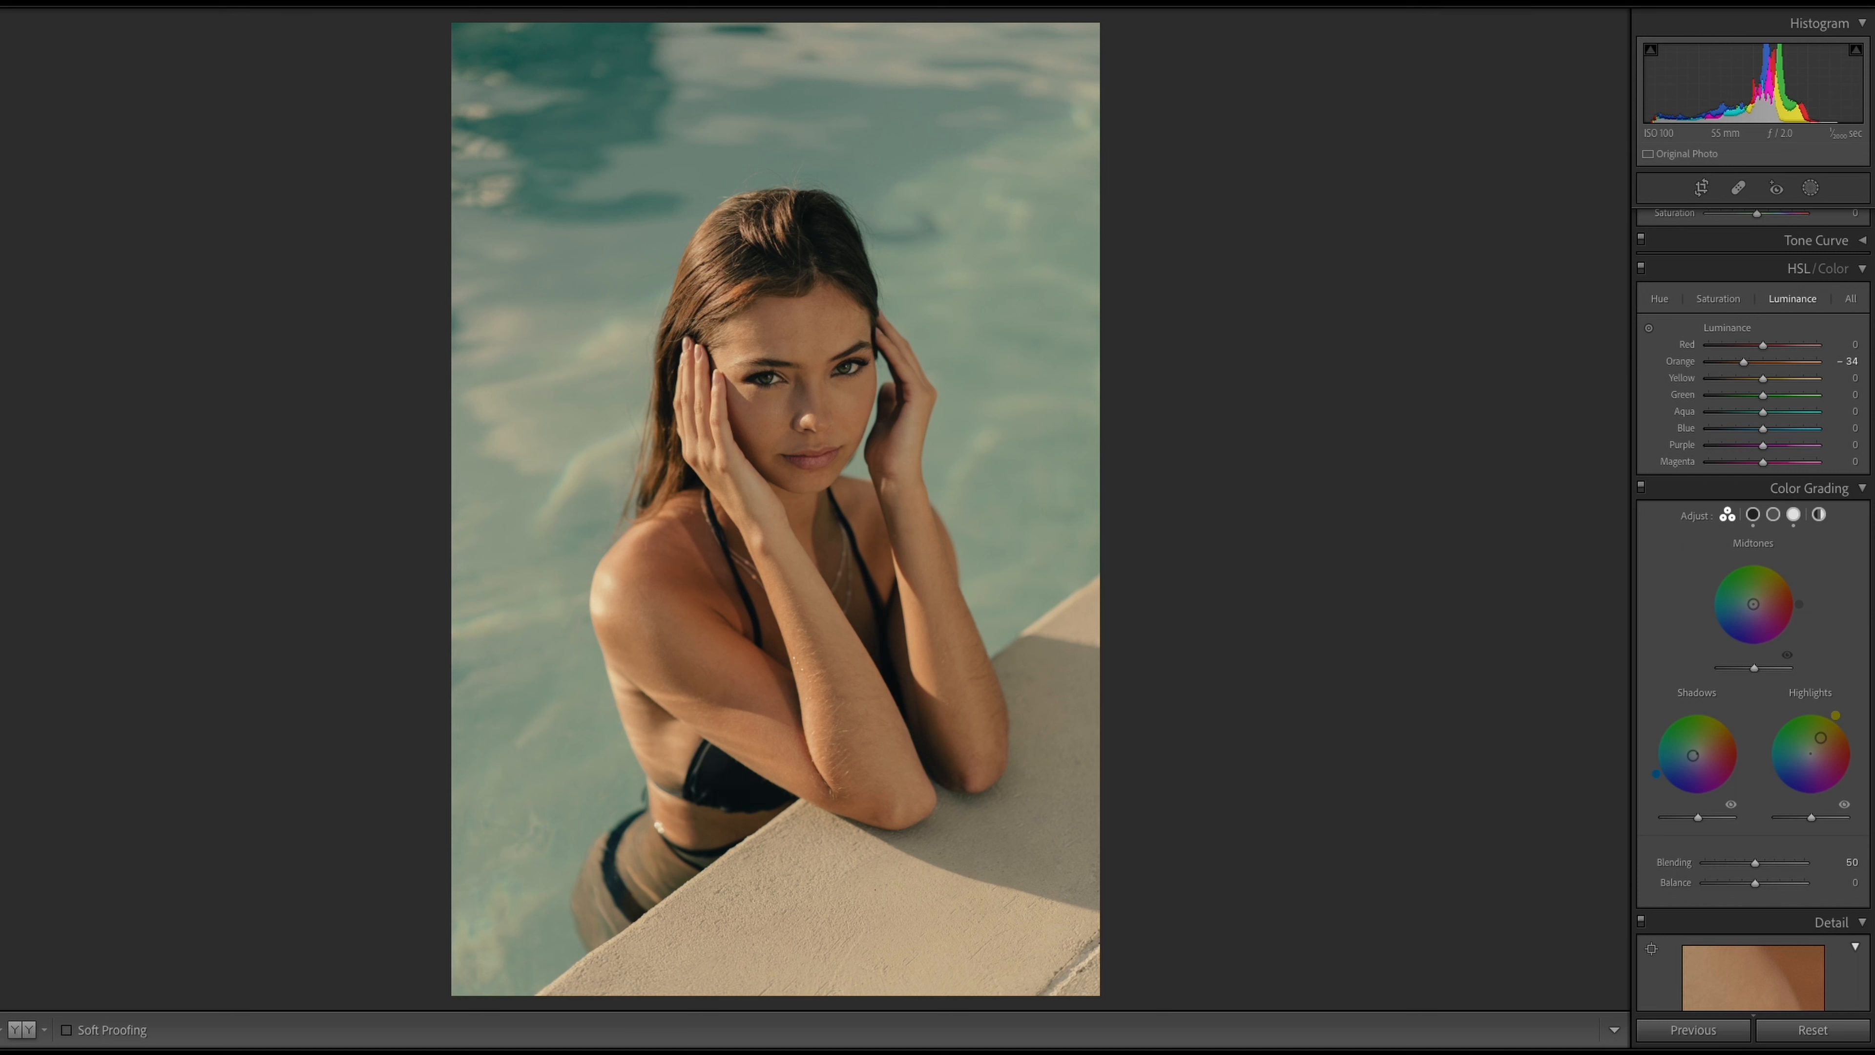
Open the photo in Photoshop 2022 and turn on the collapsed Reference group for a black-and-white view.
mouse_move(0, 721)
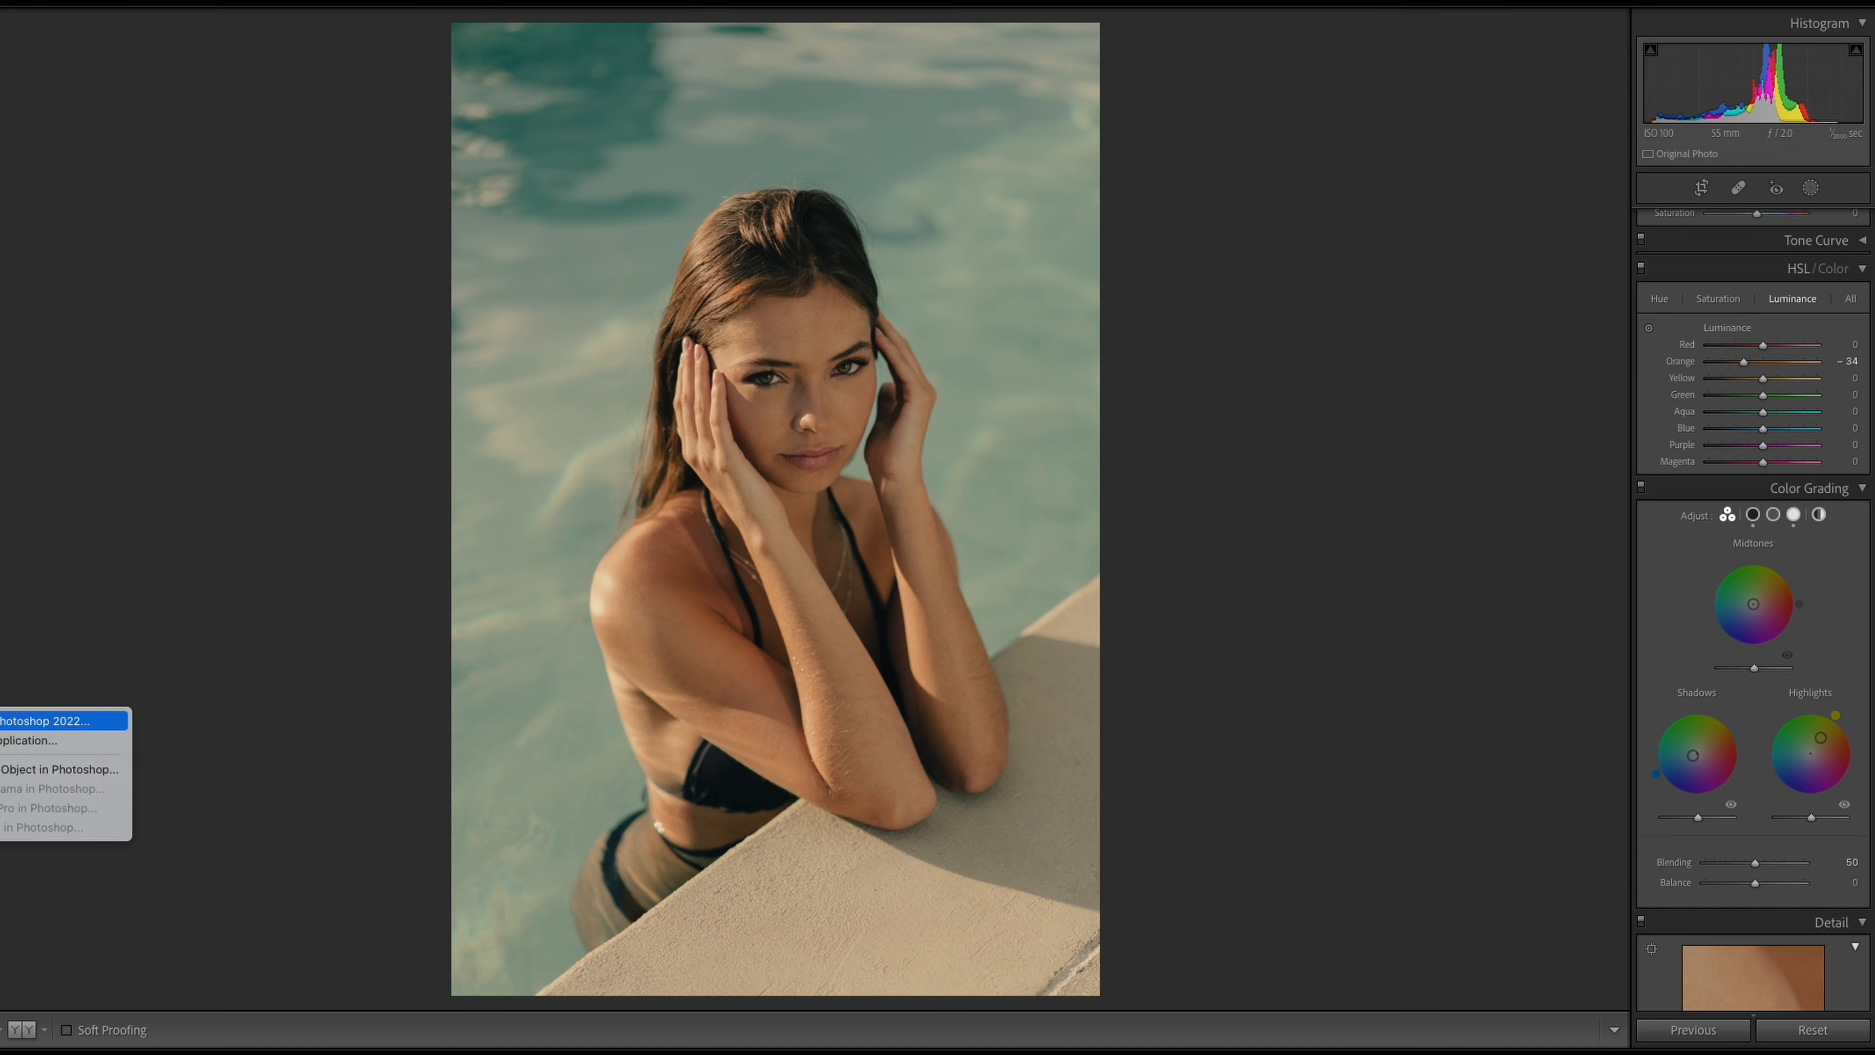
click(2, 720)
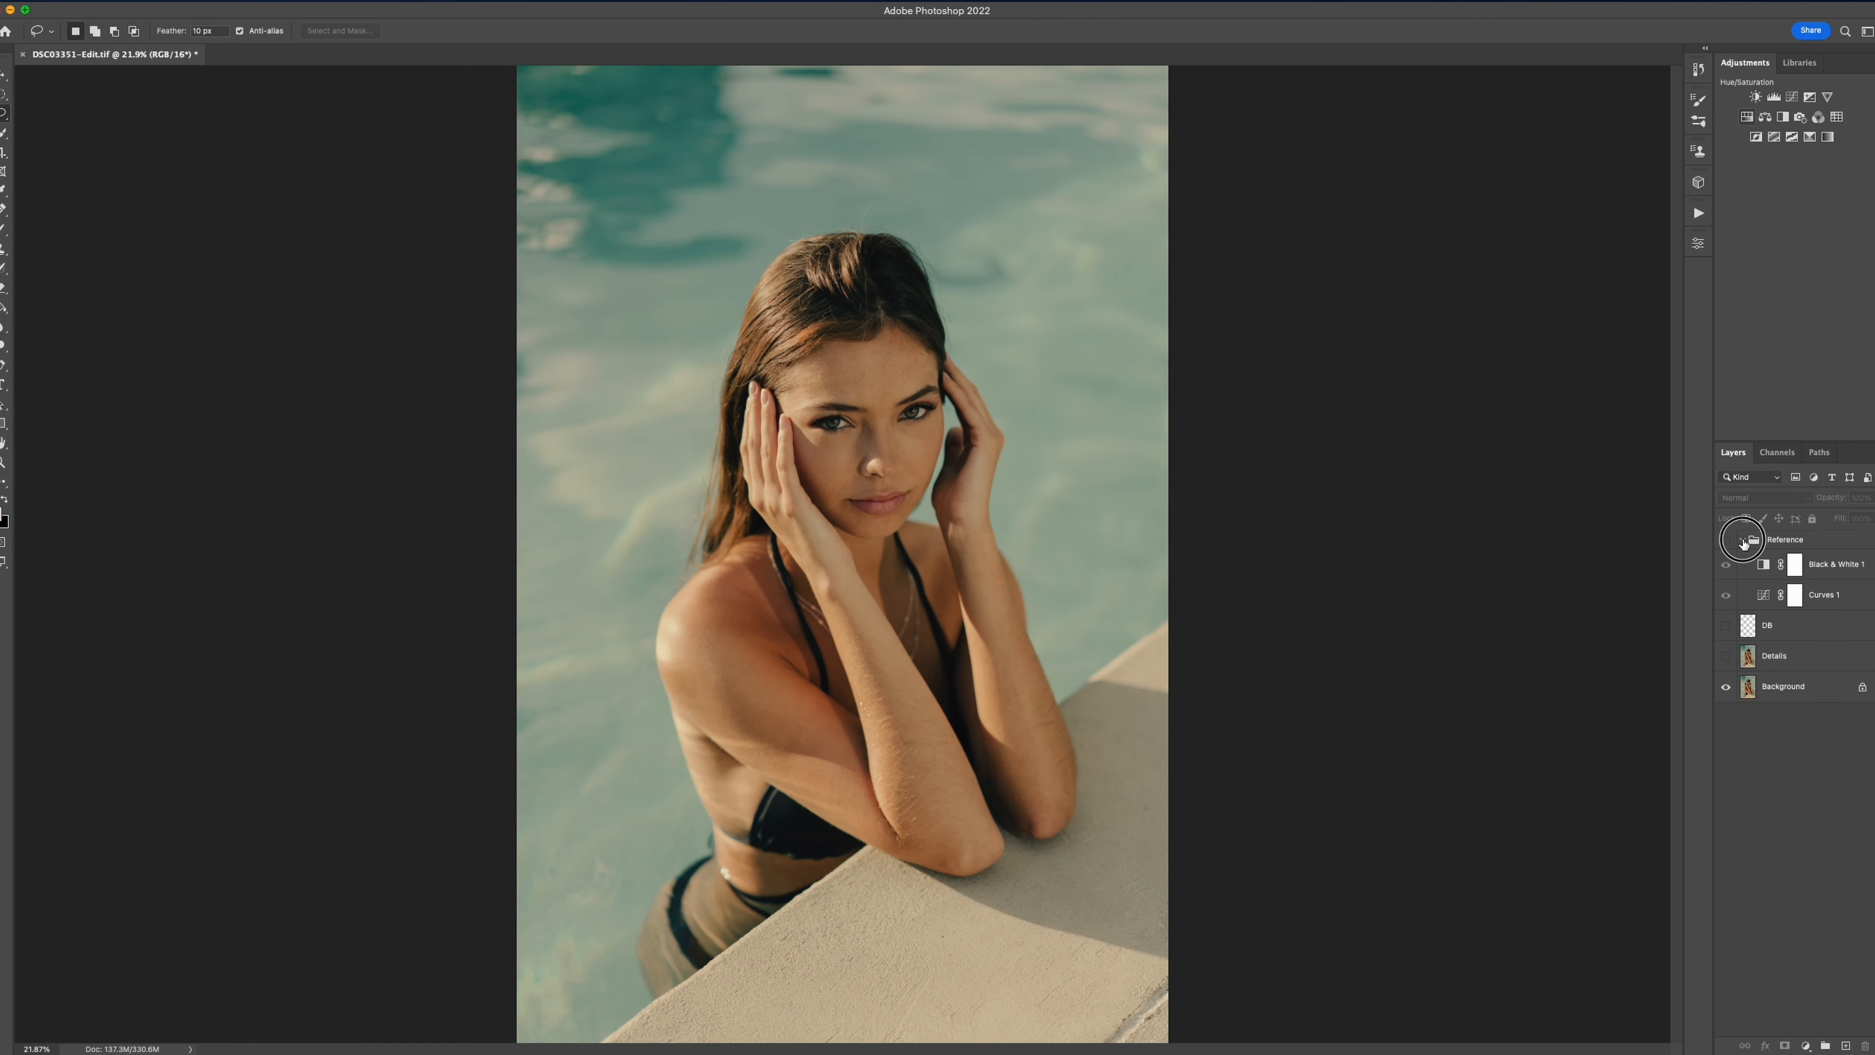
click(1742, 540)
click(1727, 540)
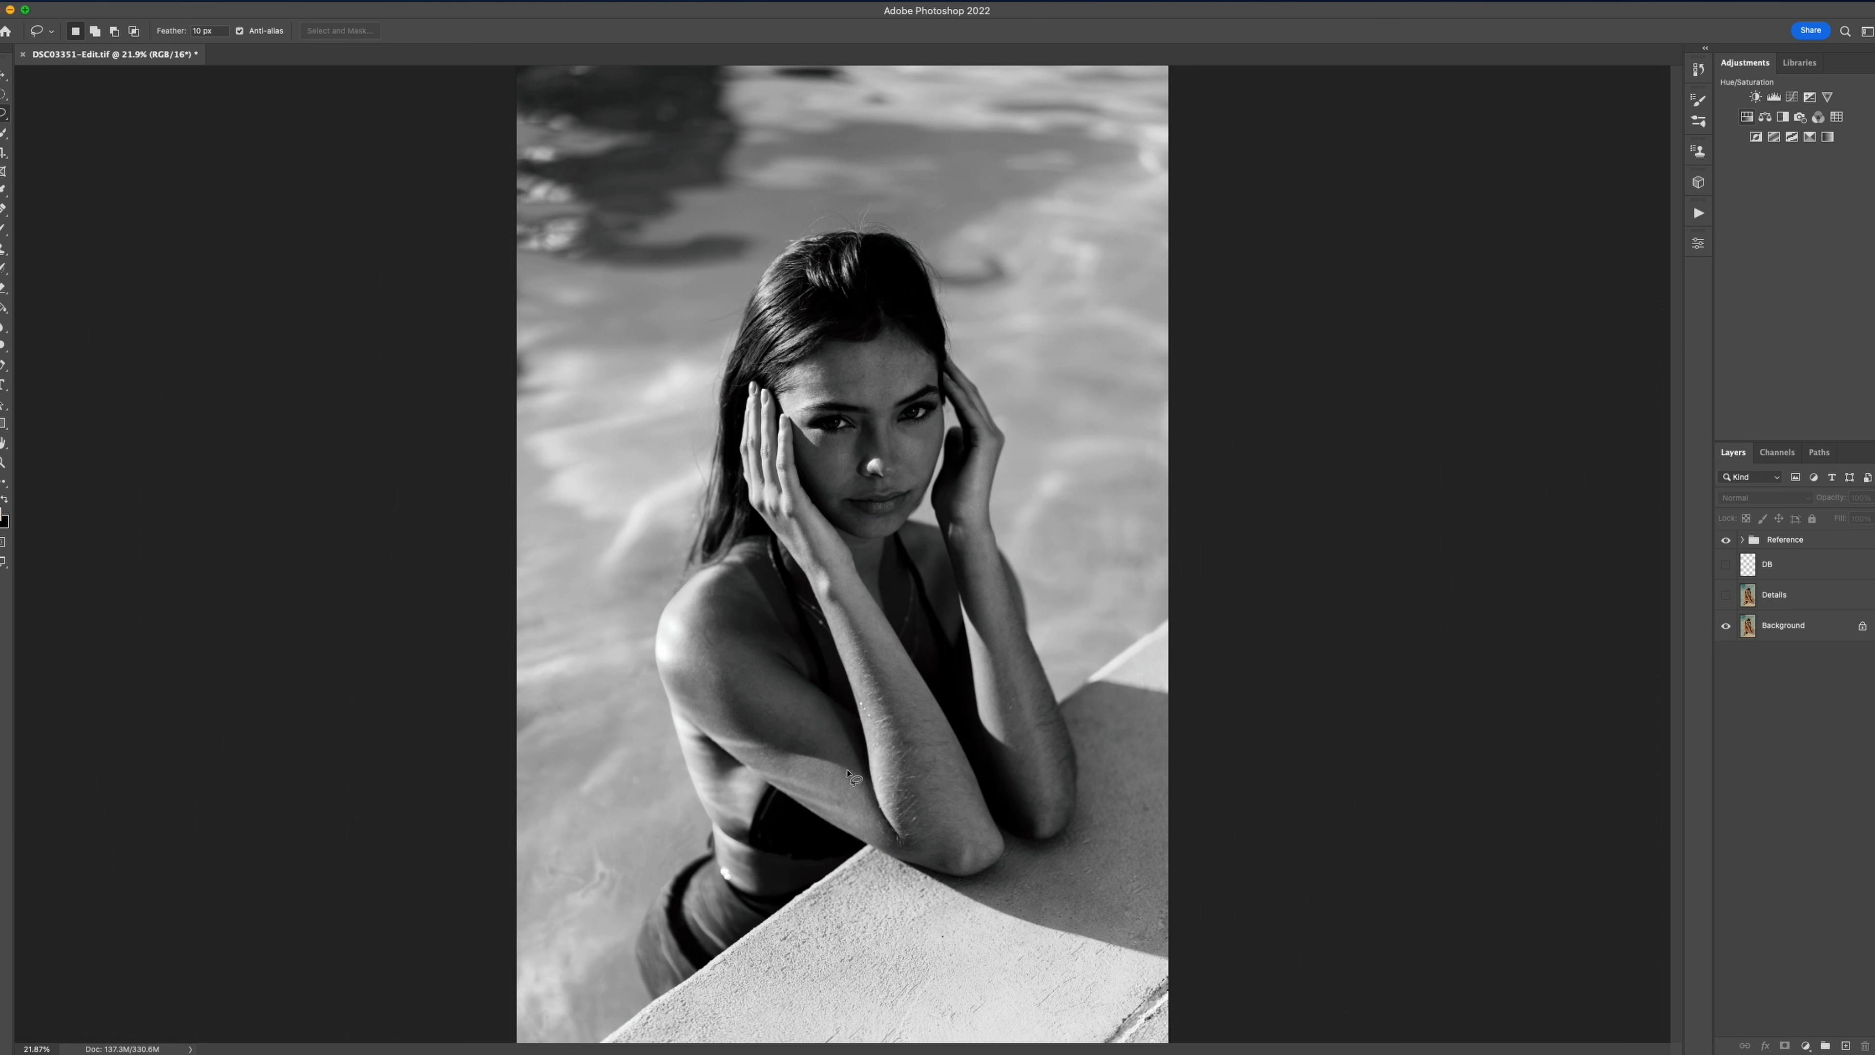
Show the Details layer and compare its retouching on the face and arms with the layer off and on.
scroll(850, 776, up, 2)
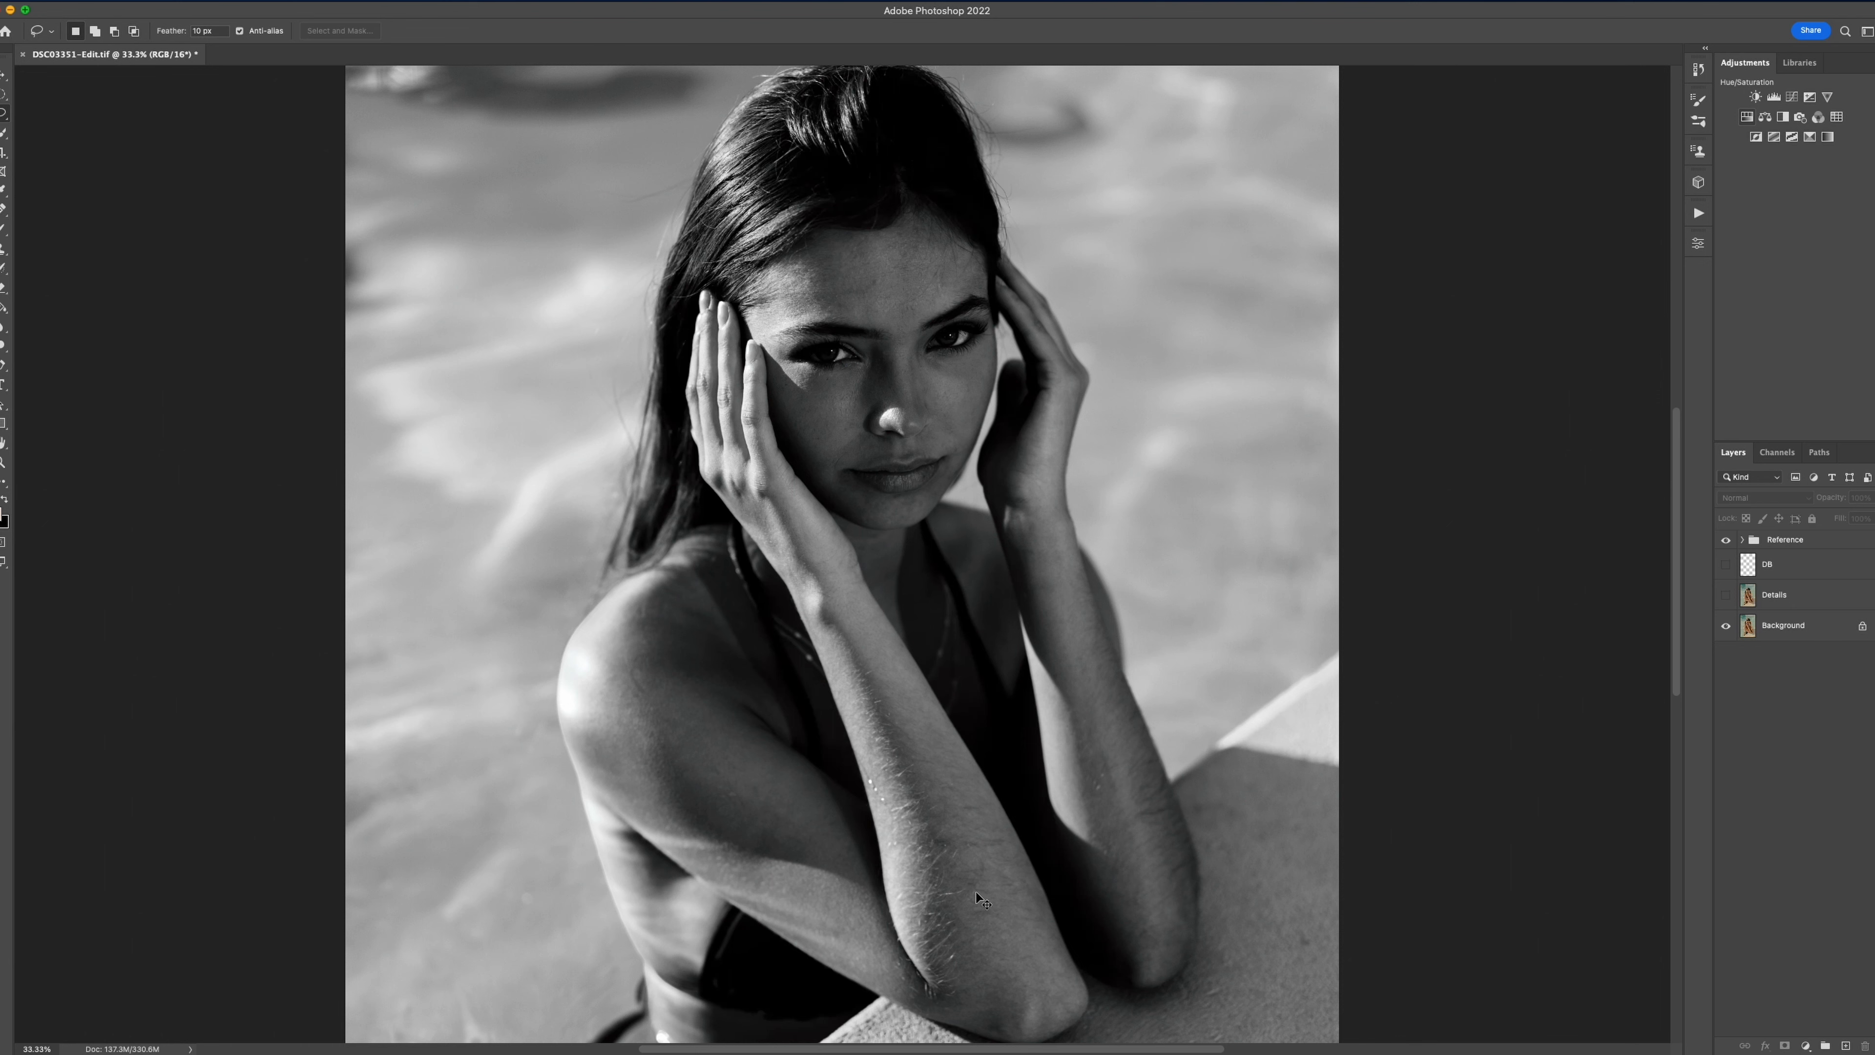
scroll(977, 891, up, 2)
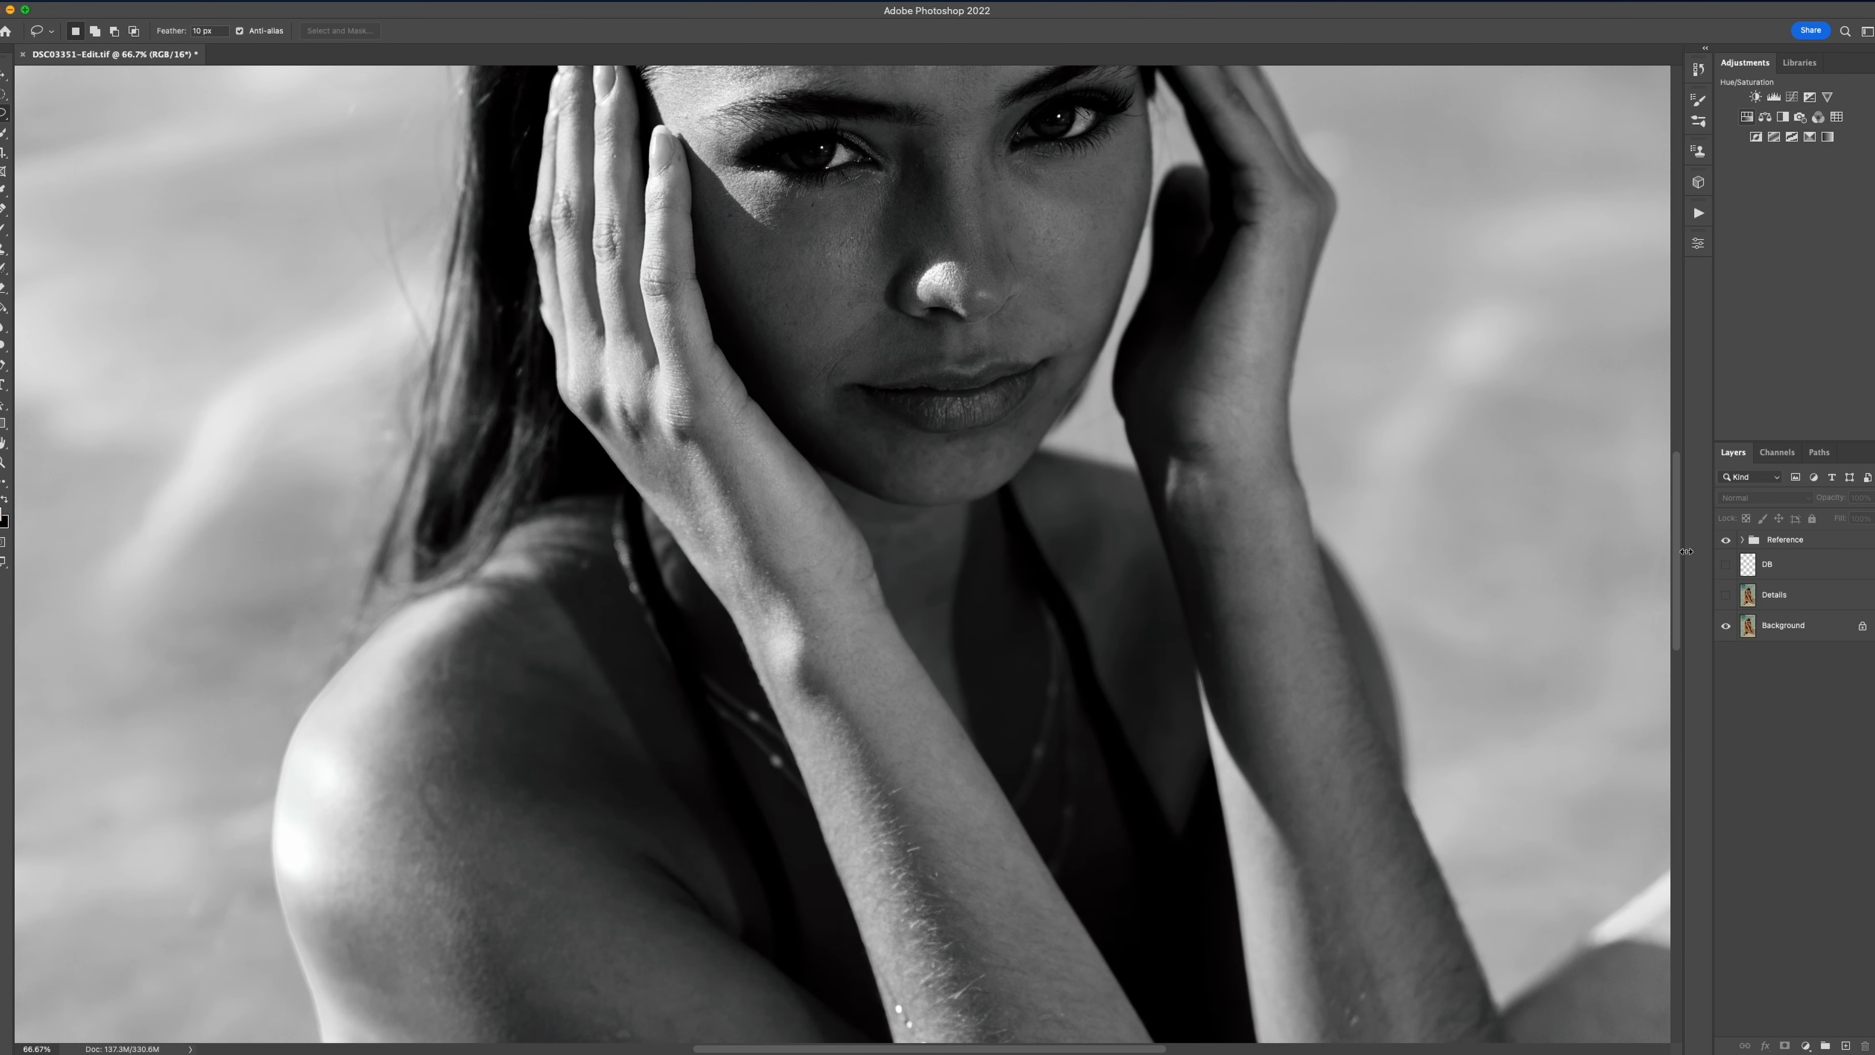
drag(1678, 566, 1681, 485)
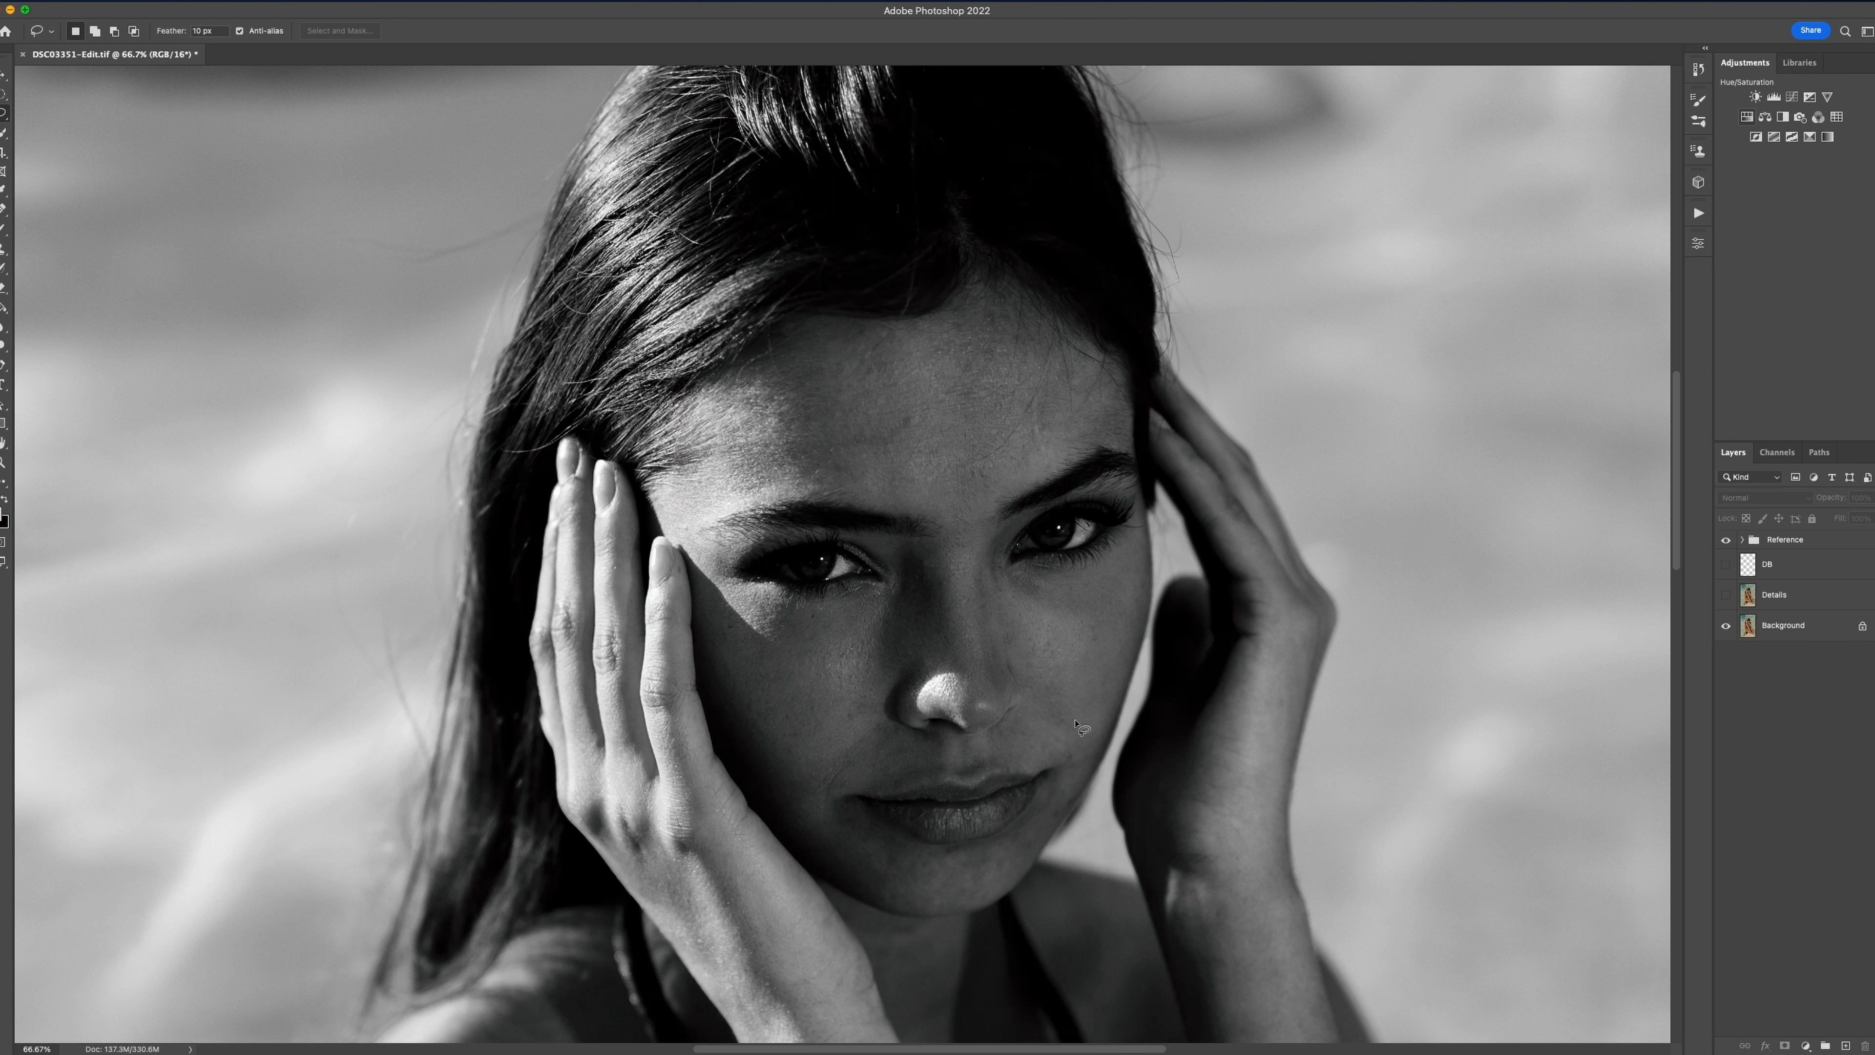
click(1727, 595)
drag(1674, 515, 1716, 710)
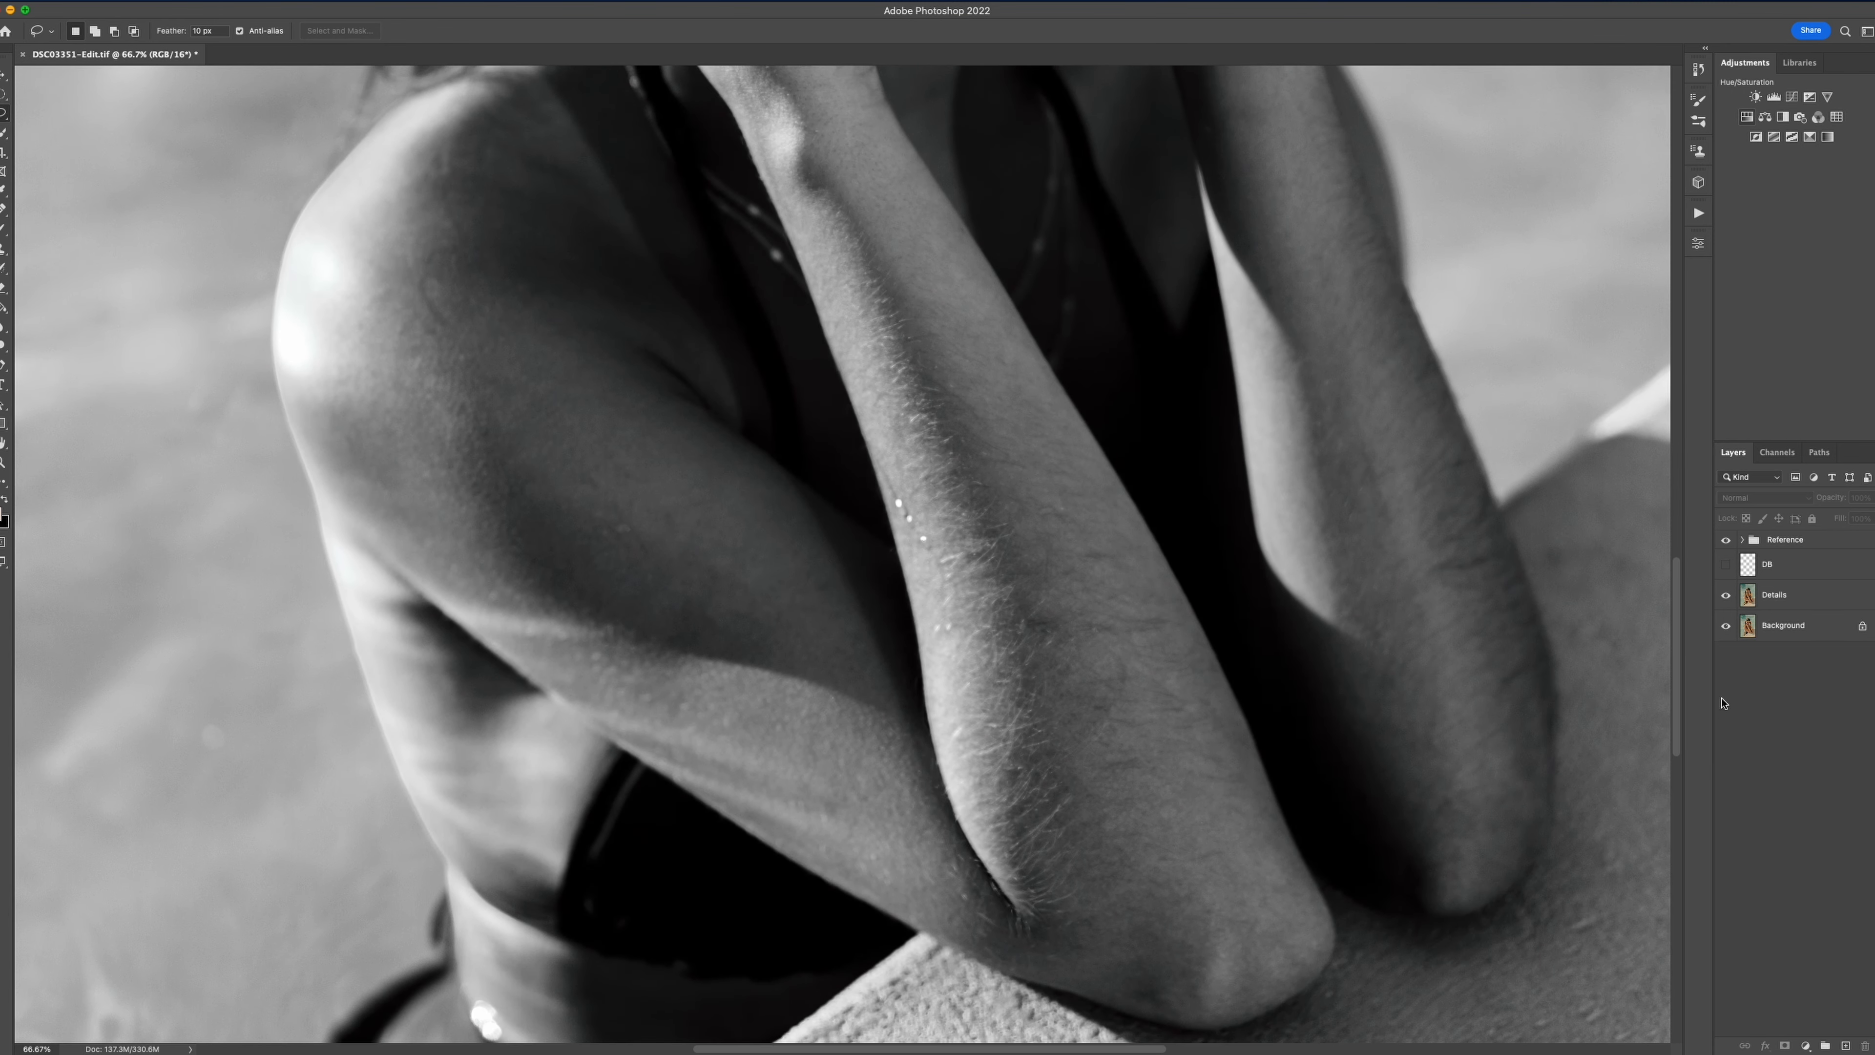
click(1726, 596)
click(1727, 598)
drag(1681, 626, 1665, 444)
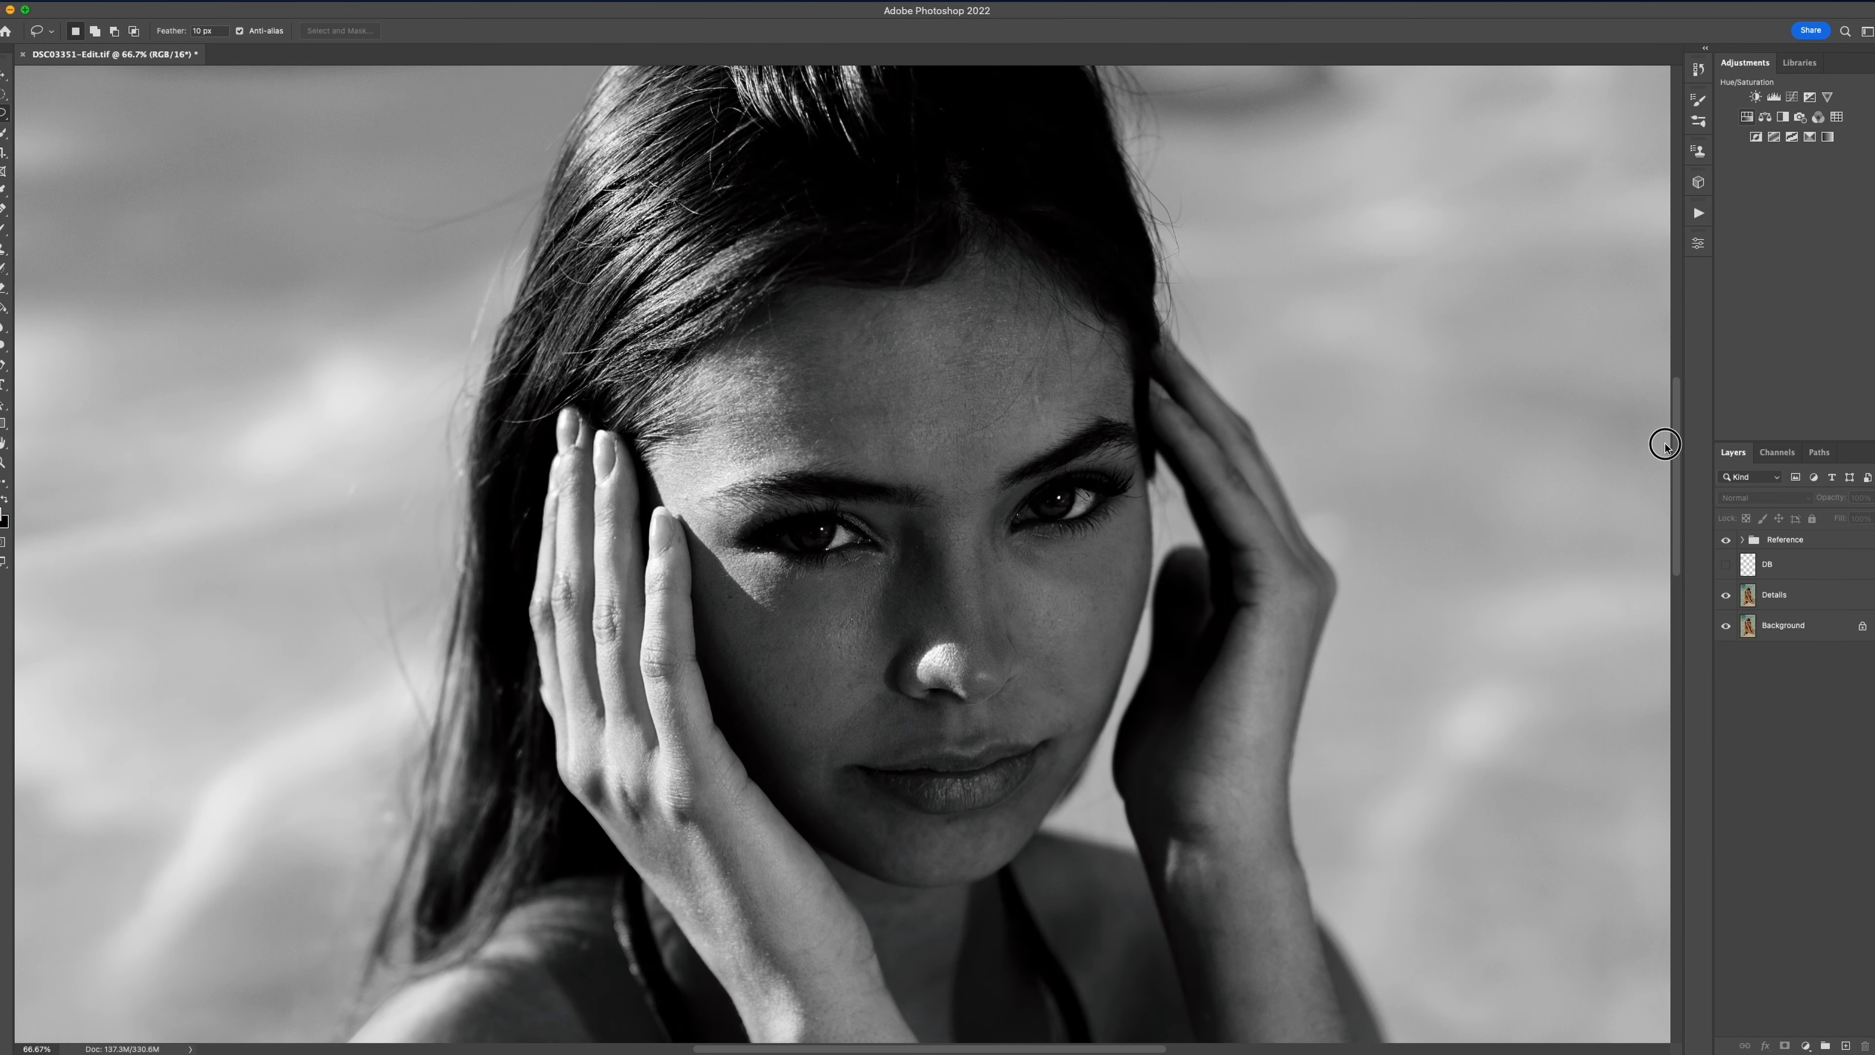
Show and select the DB layer, comparing its effect on the face and forearms with the layer off and on.
click(1726, 566)
click(1726, 566)
click(1727, 566)
click(1746, 564)
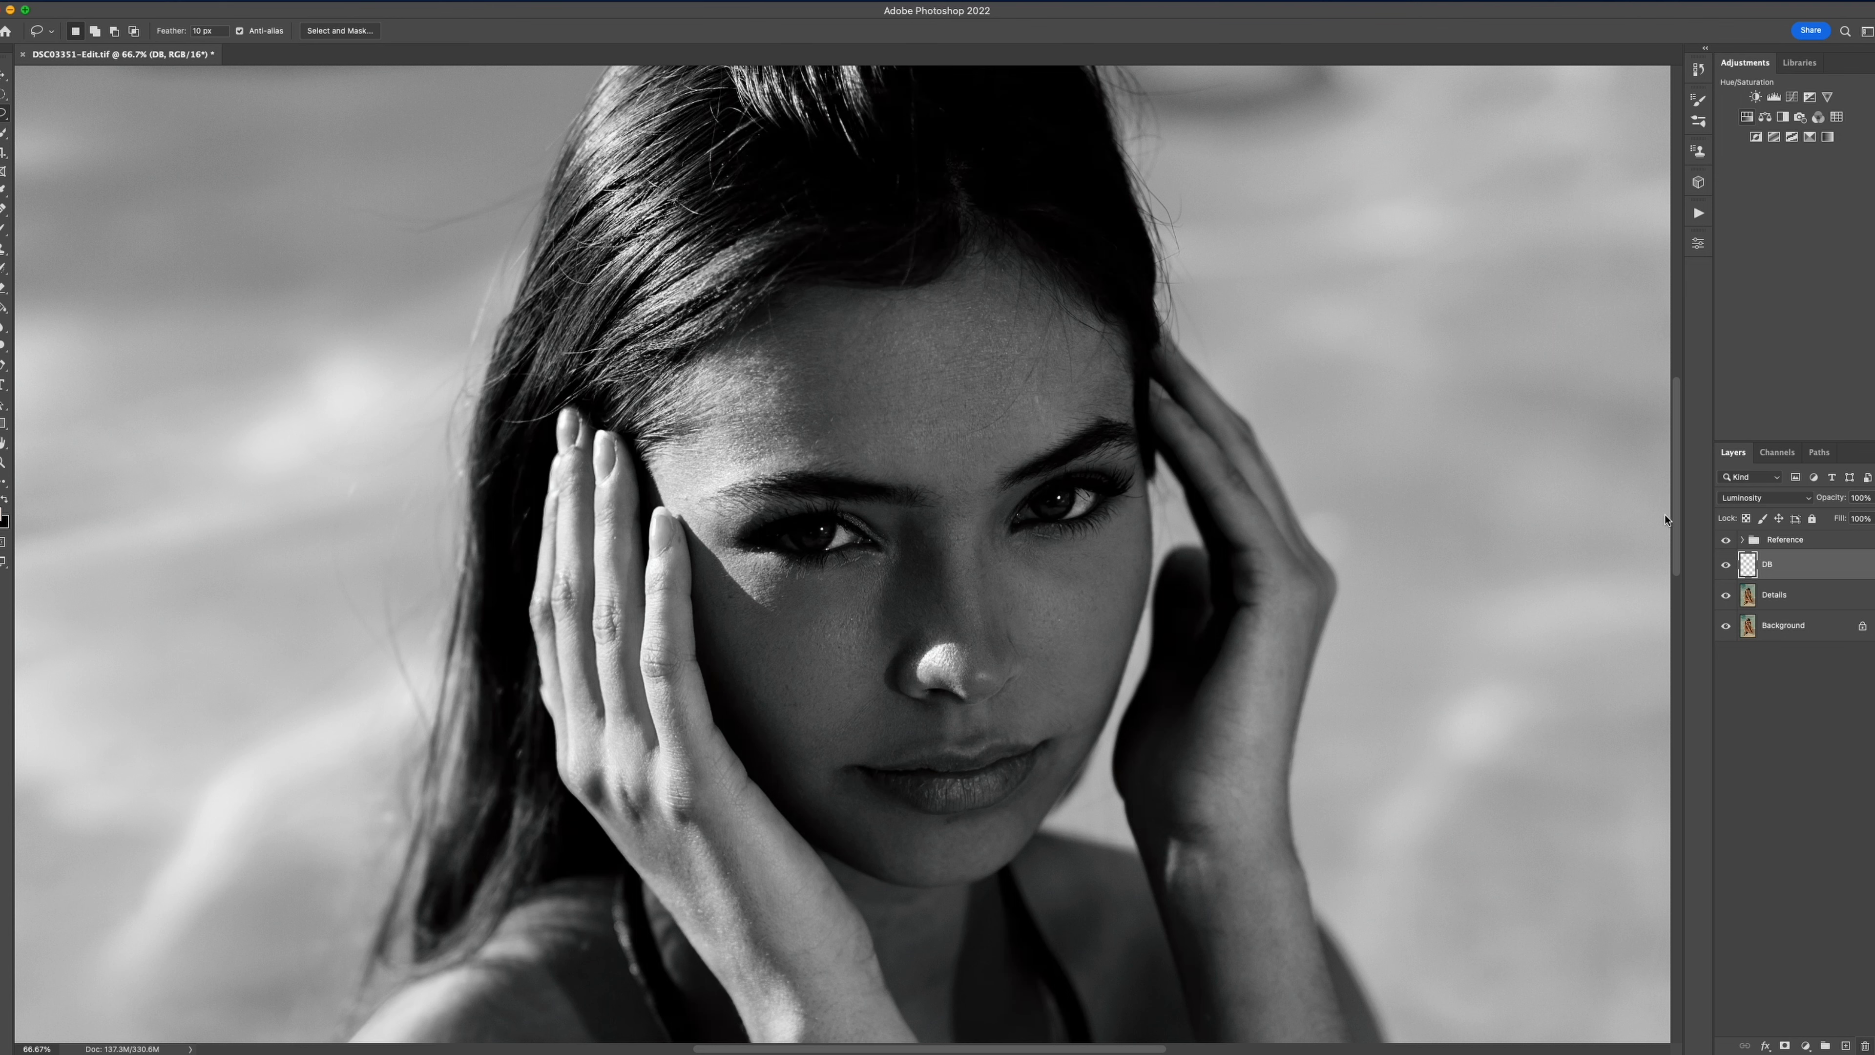
drag(1674, 513, 1687, 688)
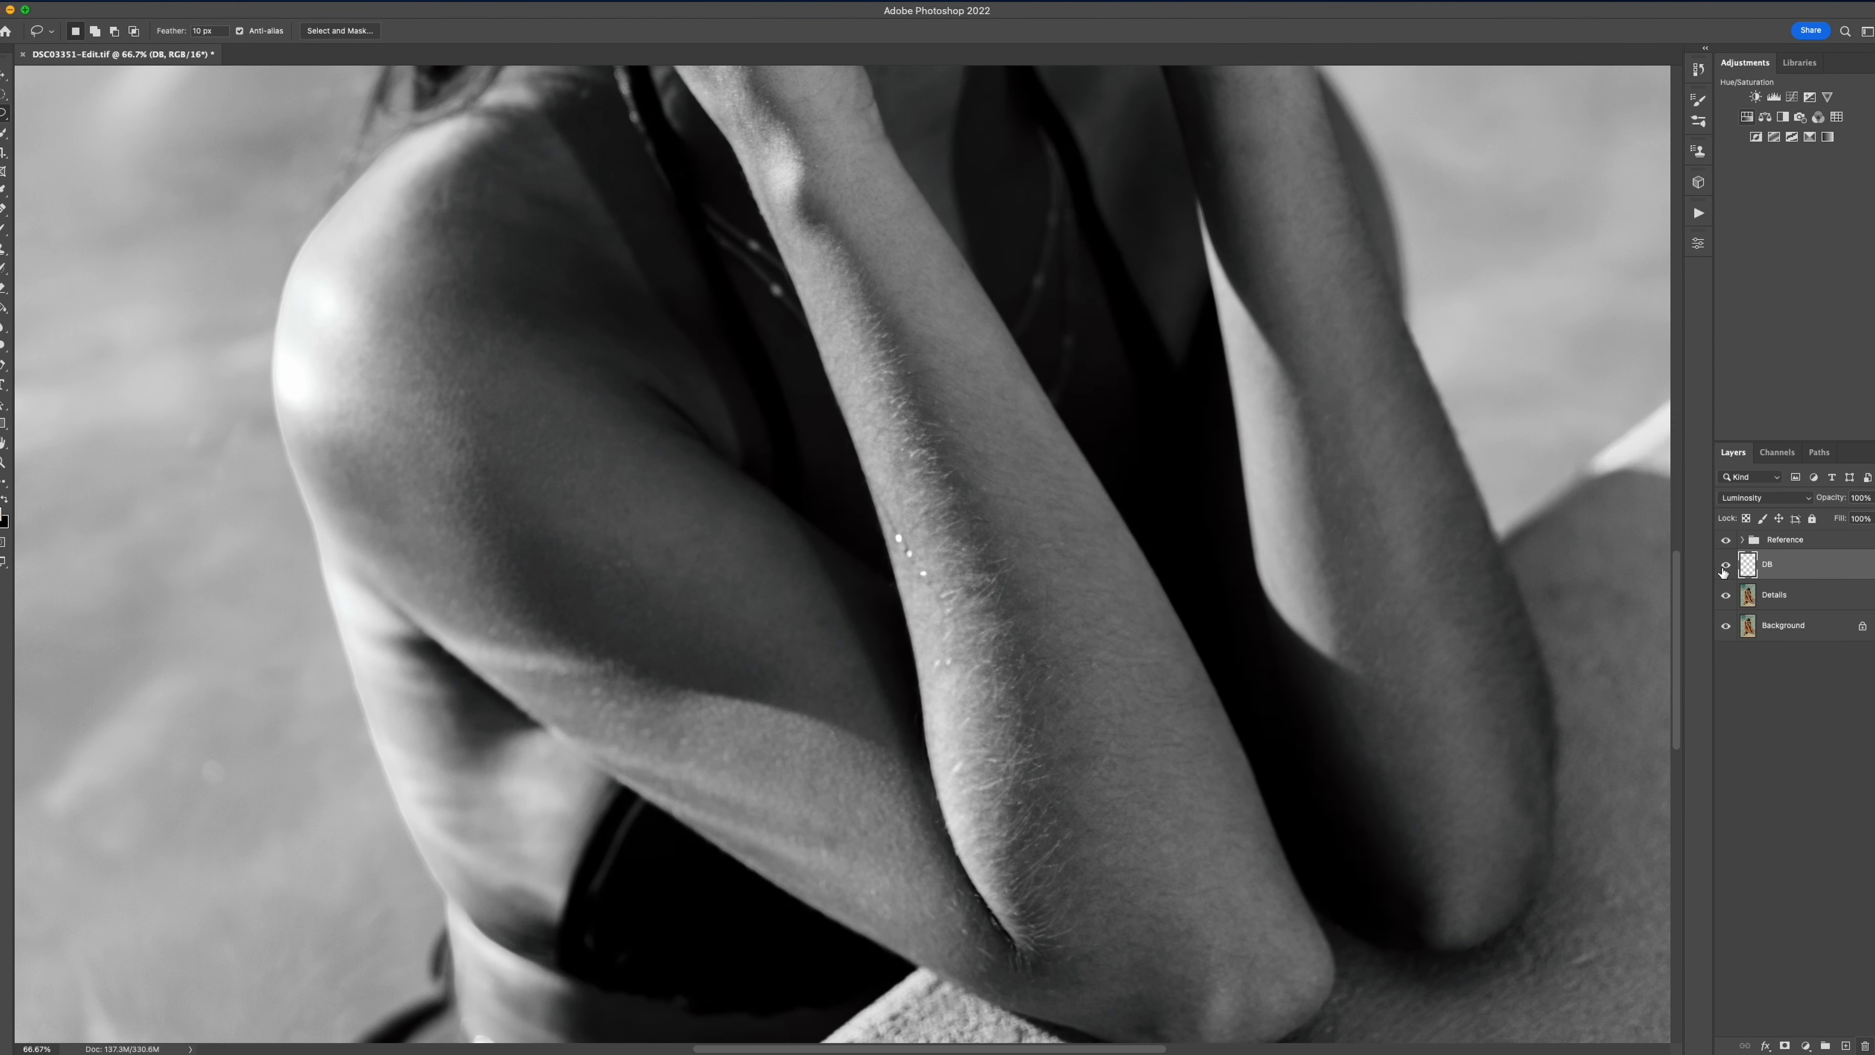
click(1725, 566)
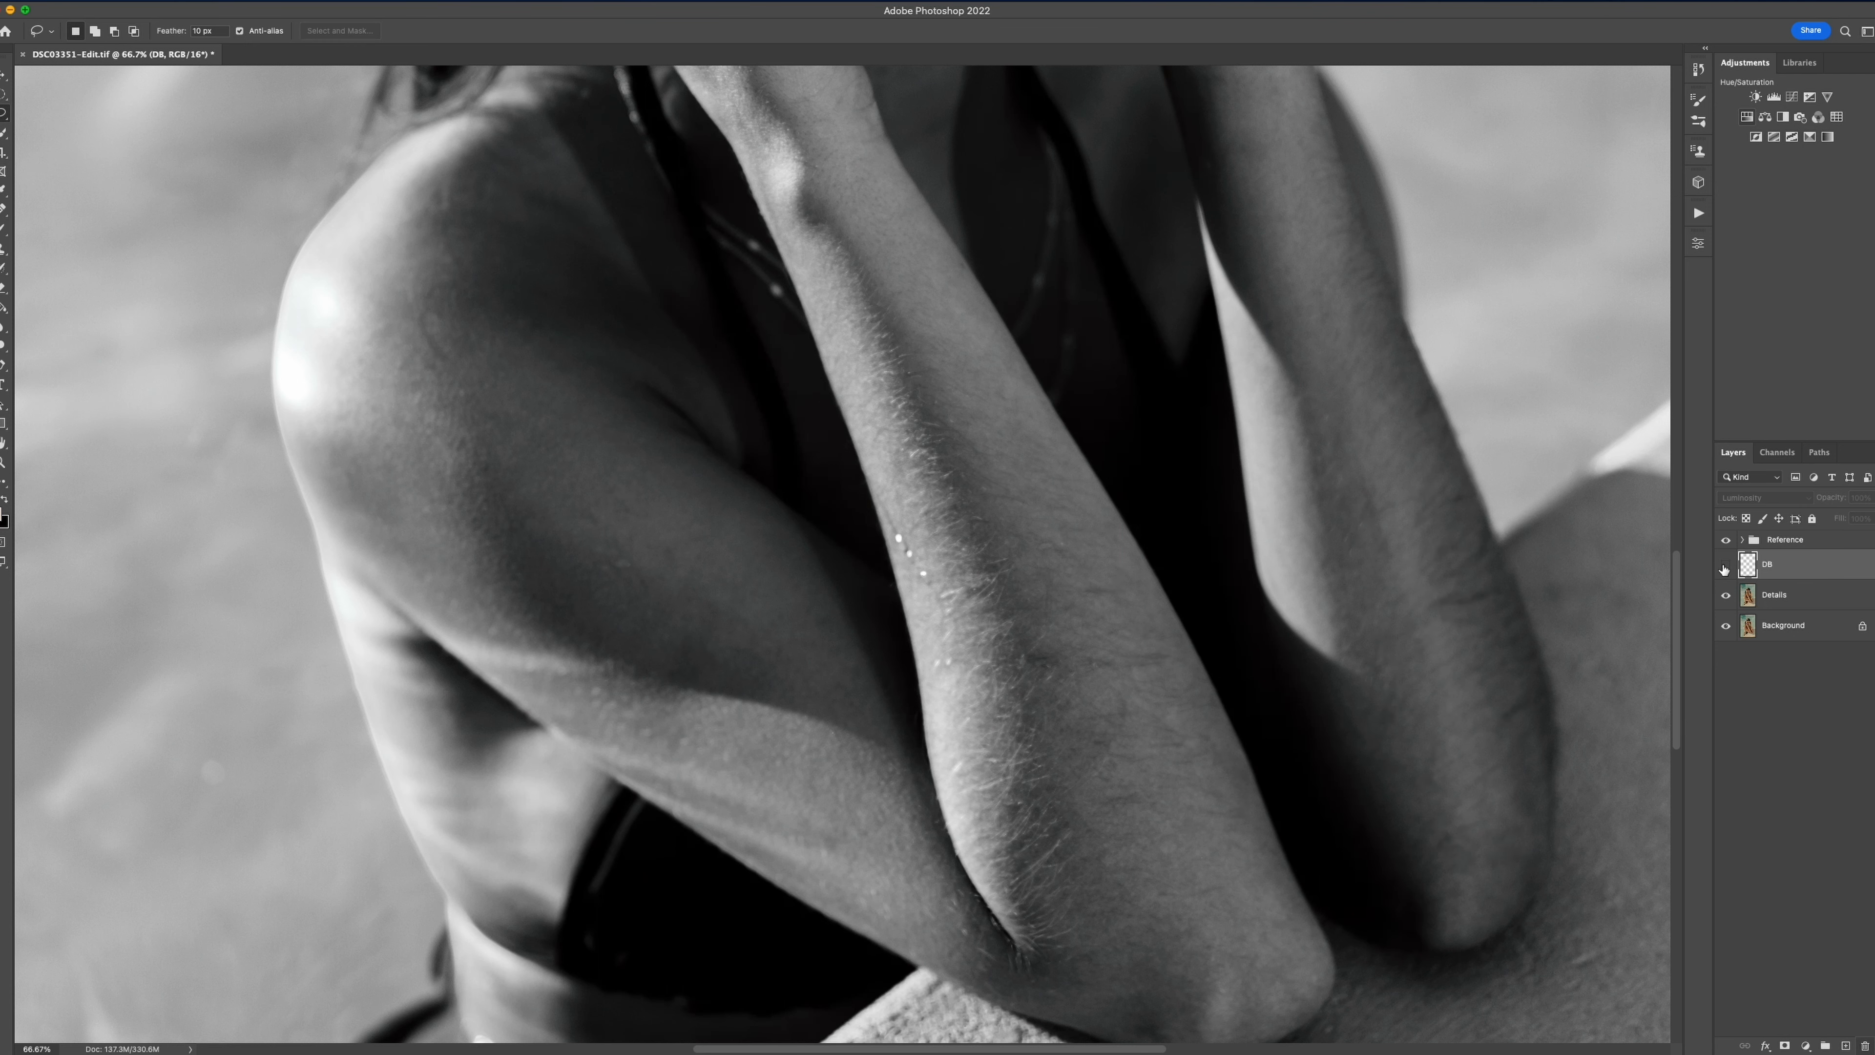
click(1725, 566)
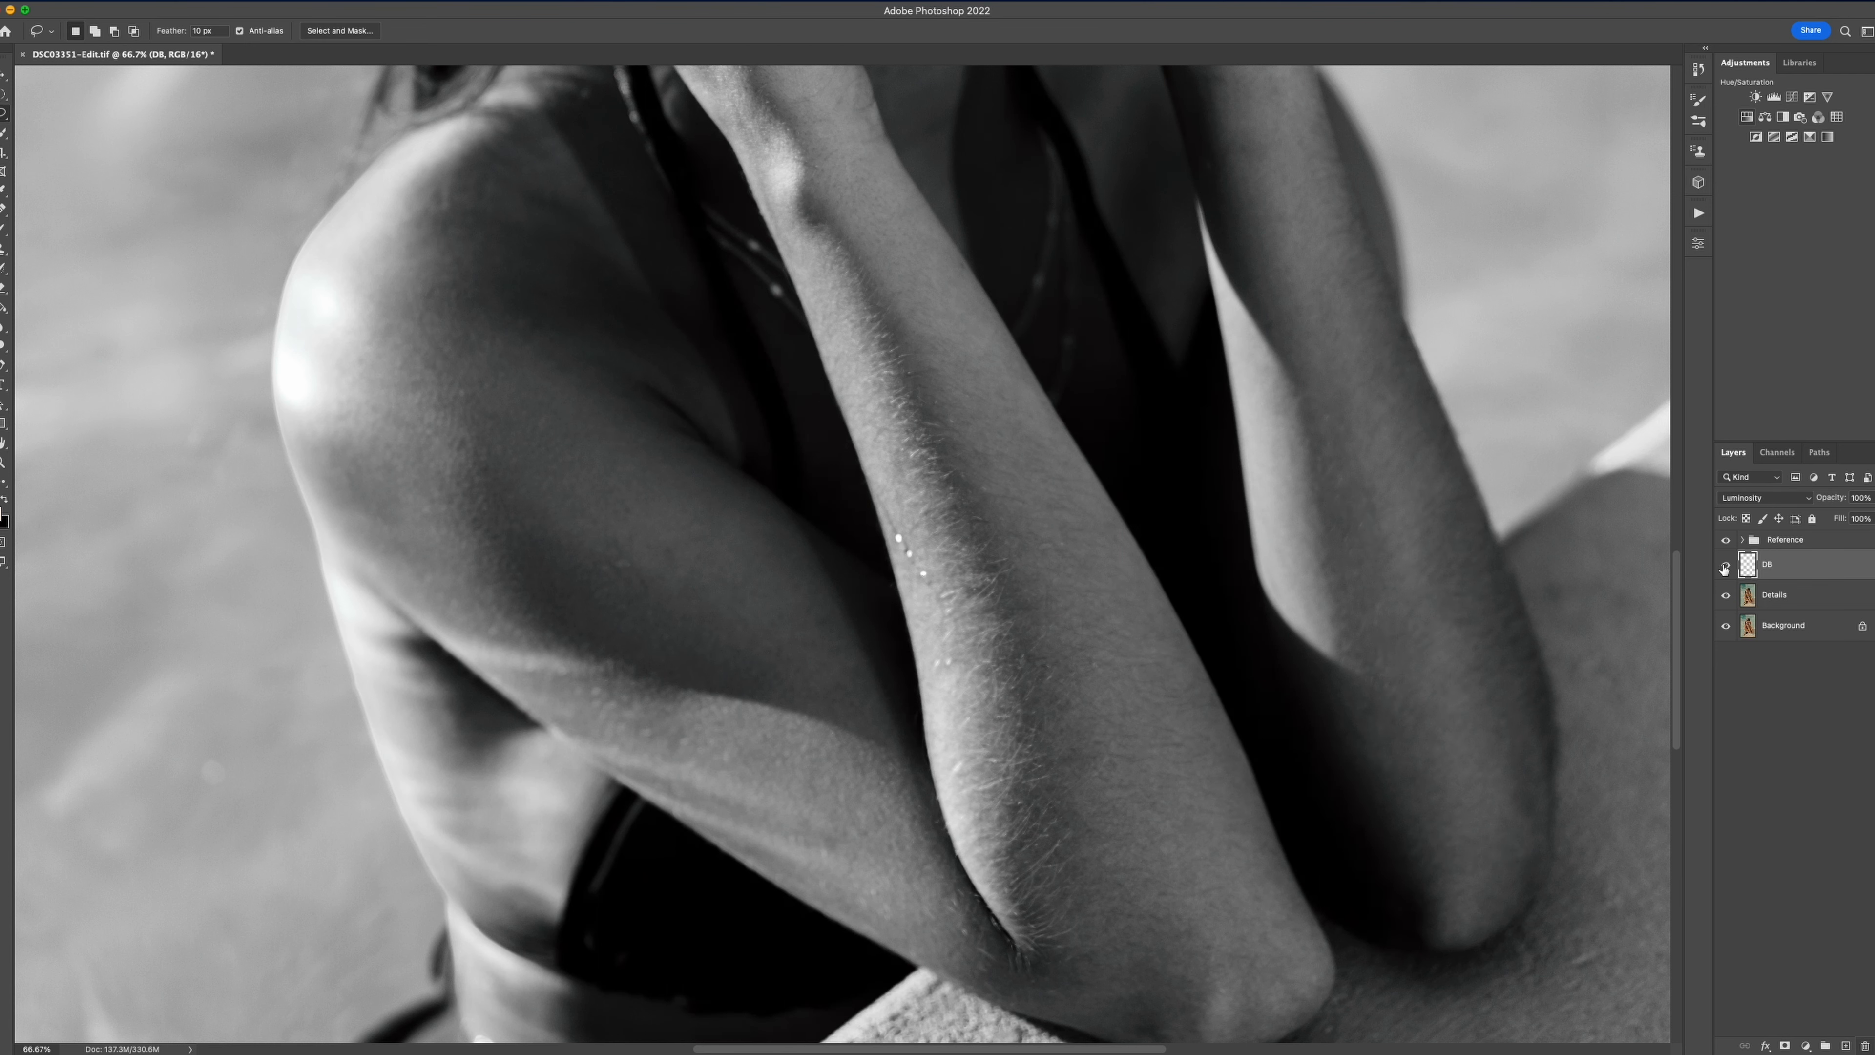
Hide the Reference group to view the whole retouched photo in colour.
key(super+0)
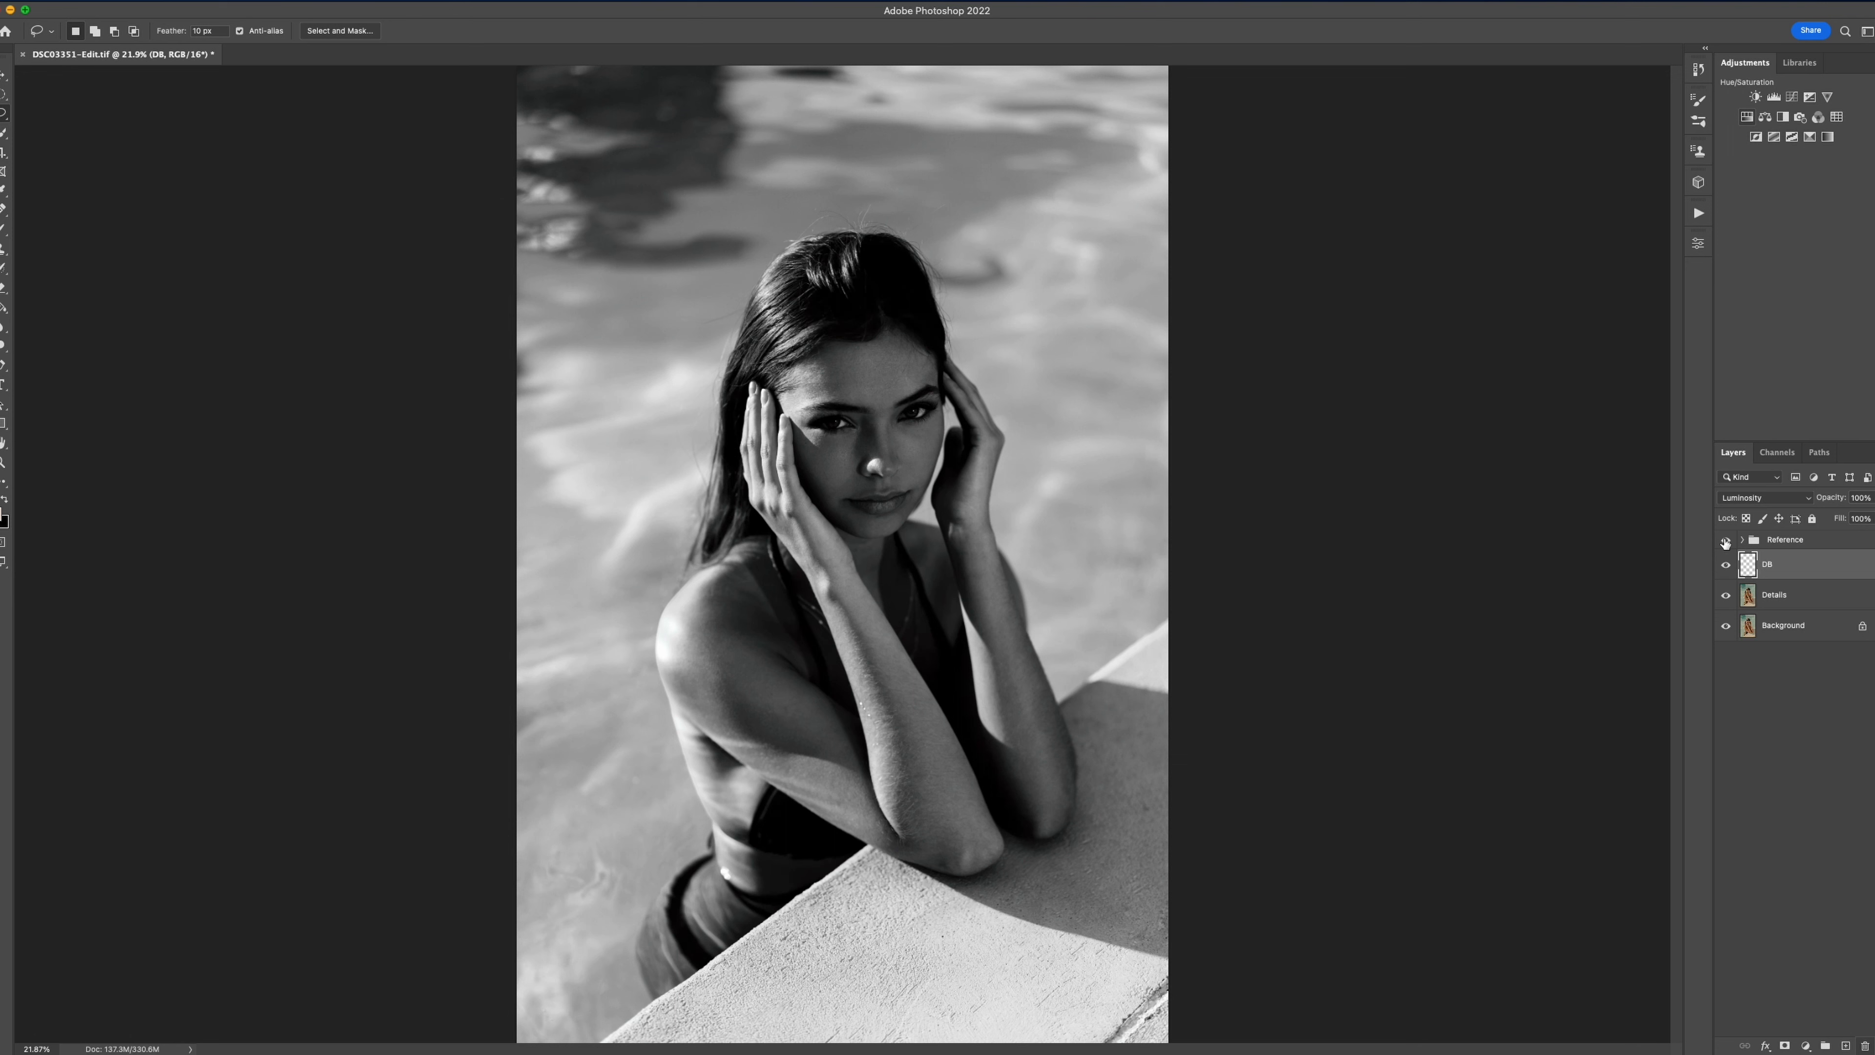
click(1725, 542)
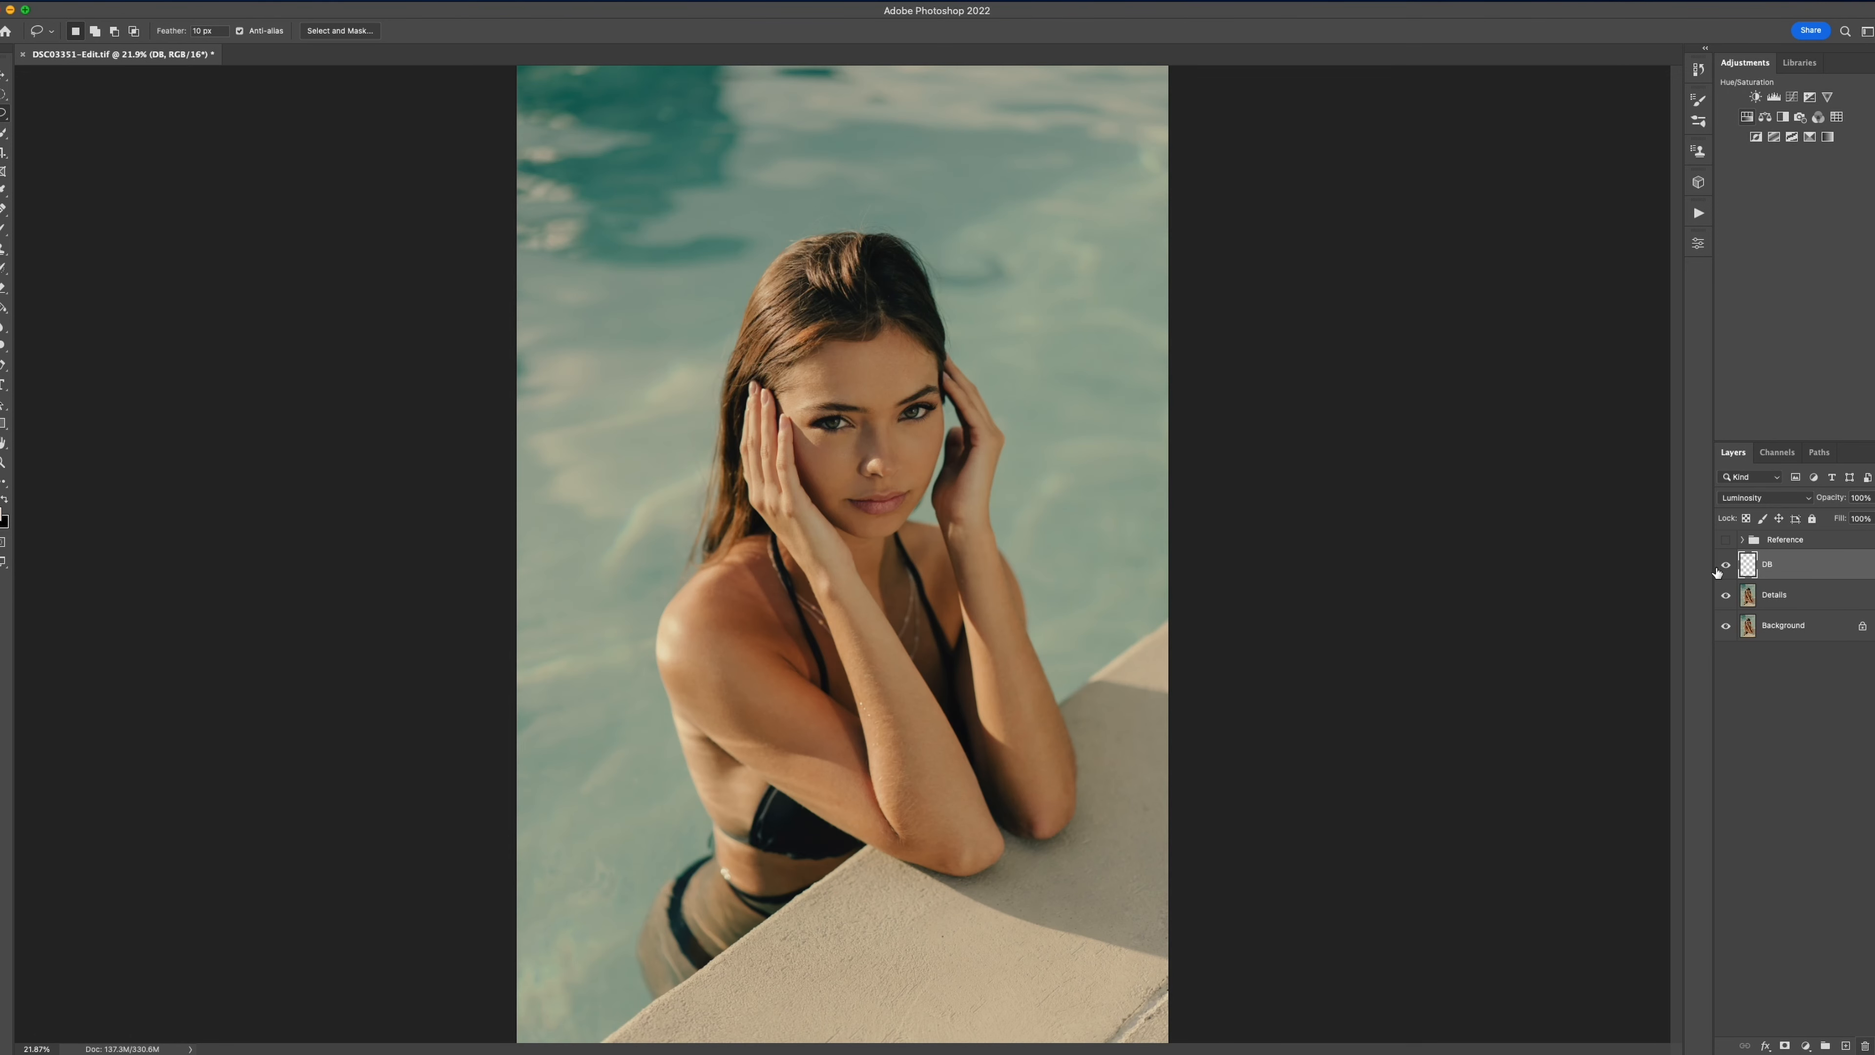